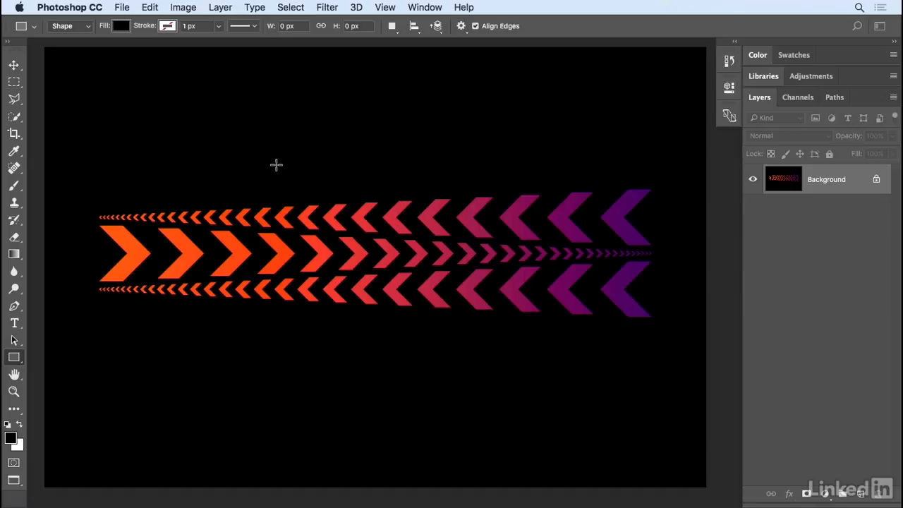
Step: Open the File menu while the finished chevron artwork is displayed
left_click(117, 8)
Step: Create a new document from the Photo preset Default Photoshop Size: 7 x 5 in, 300 ppi, white
left_click(127, 24)
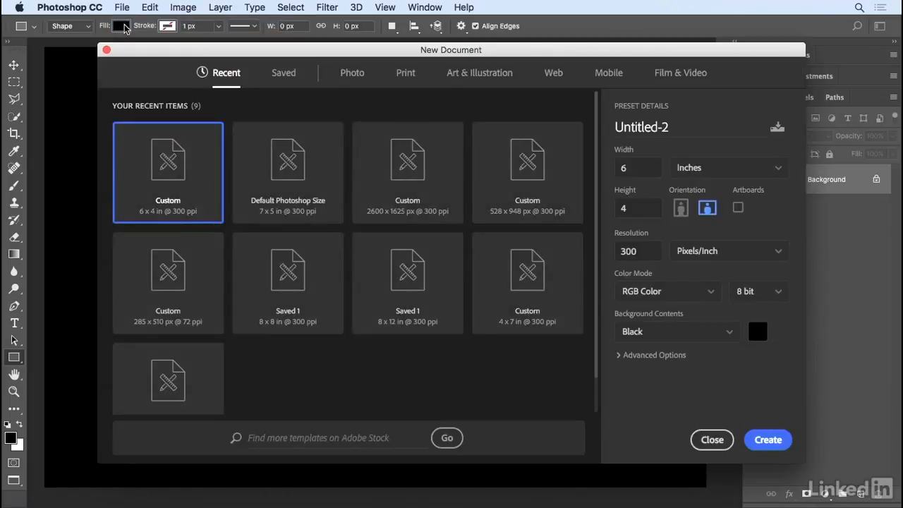
left_click(353, 75)
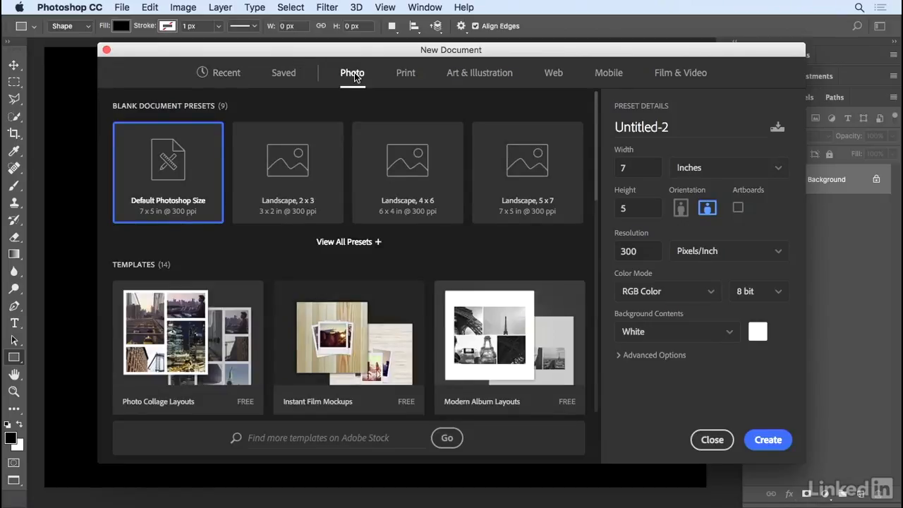
double_click(187, 173)
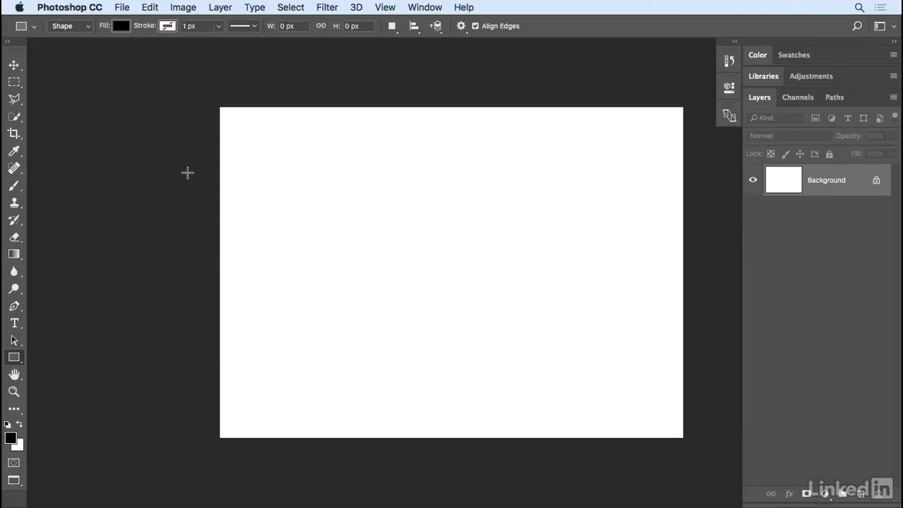
Step: With the Custom Shape Tool, replace the shapes with the All set and select the chevron
left_click(14, 357)
left_click(76, 419)
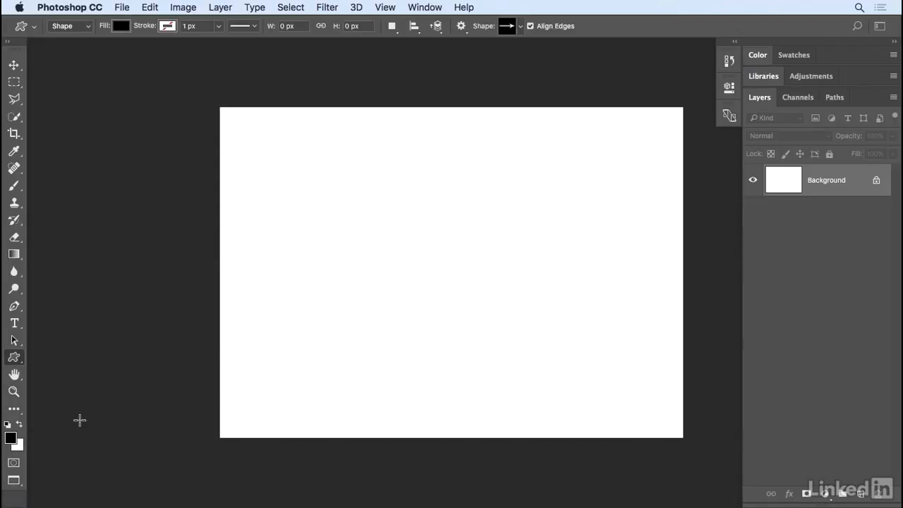
left_click(520, 27)
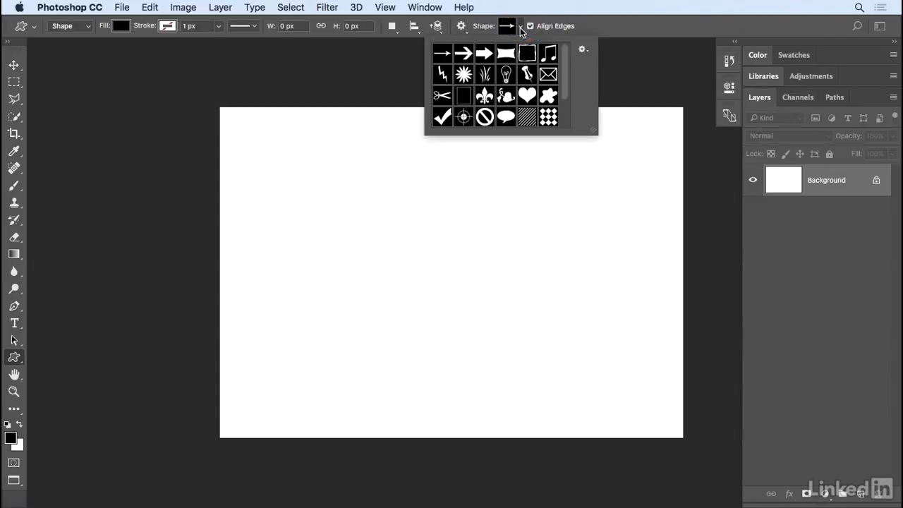
left_click(582, 50)
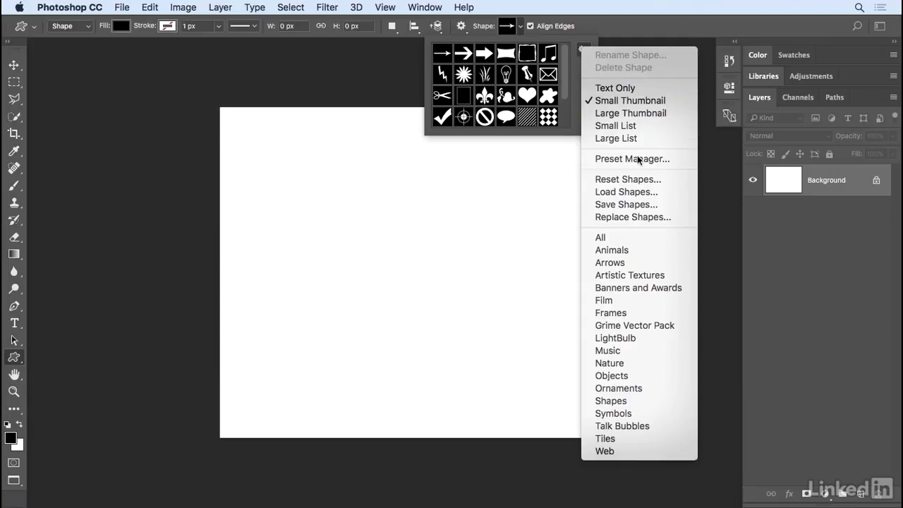
left_click(636, 237)
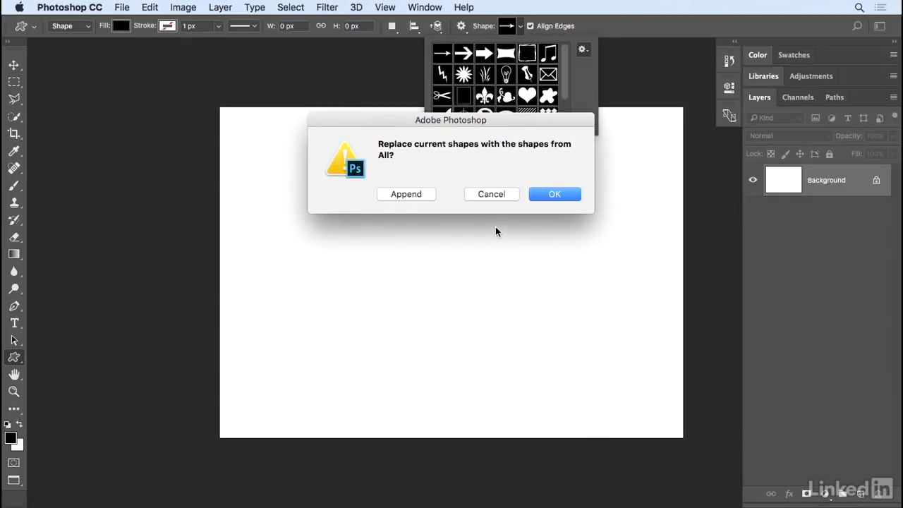
left_click(547, 195)
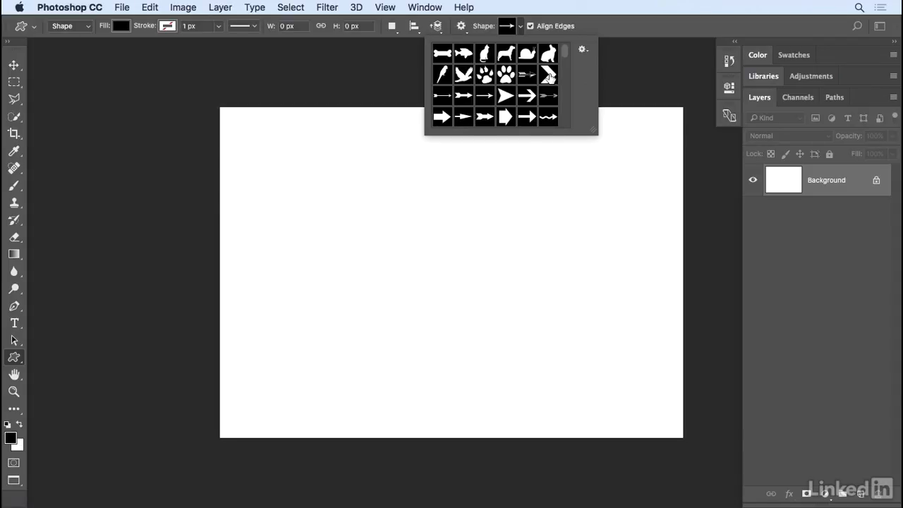
left_click(549, 75)
left_click(84, 29)
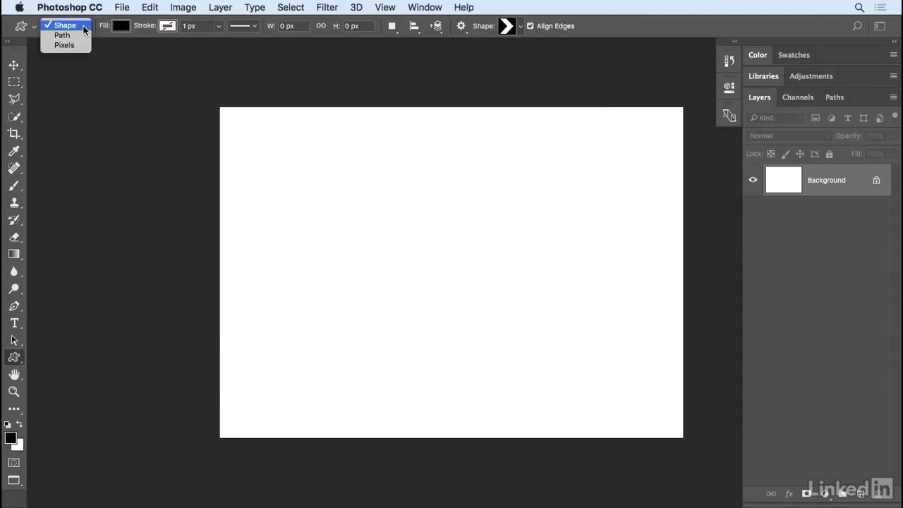
Step: Set the shape tool mode to Pixels and add an empty Layer 1 above the Background
left_click(78, 44)
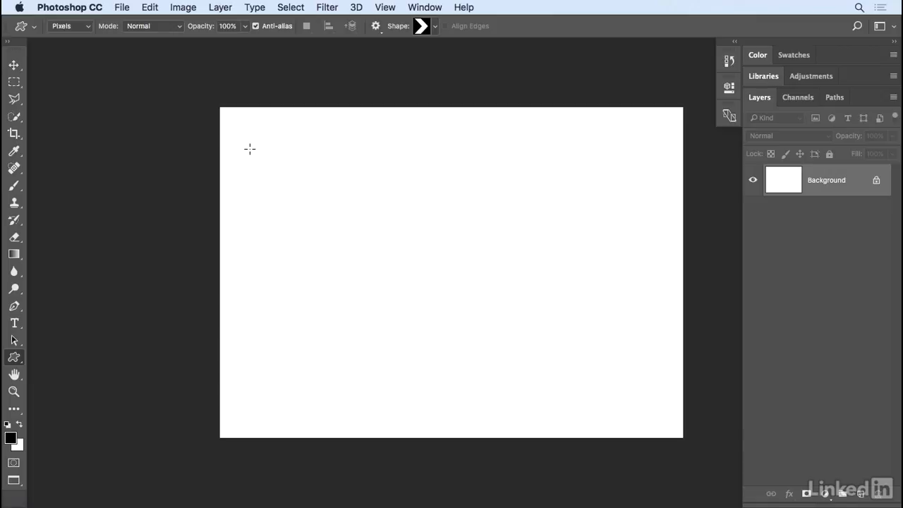
left_click(862, 495)
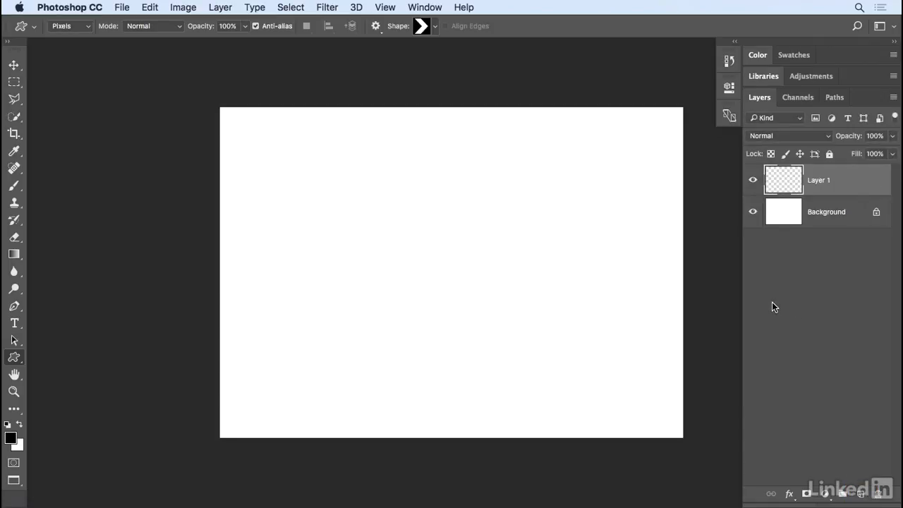
Step: Hide the Background and draw a 200 x 200 px black chevron on Layer 1
left_click(752, 212)
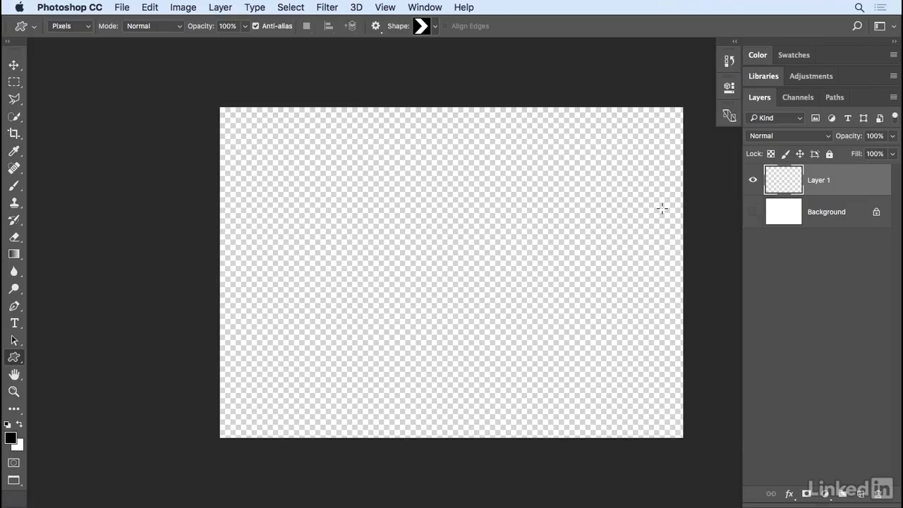
left_click(350, 194)
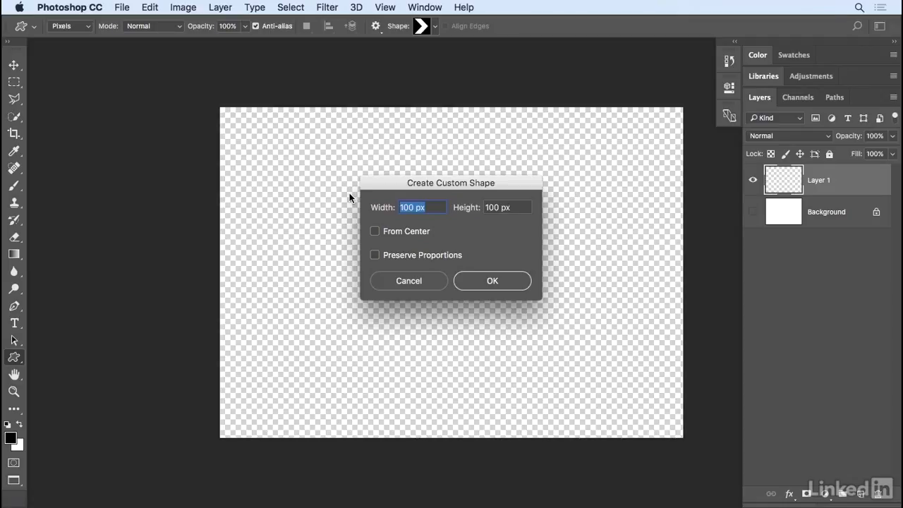
type("200")
key("Tab")
type("200")
left_click(483, 282)
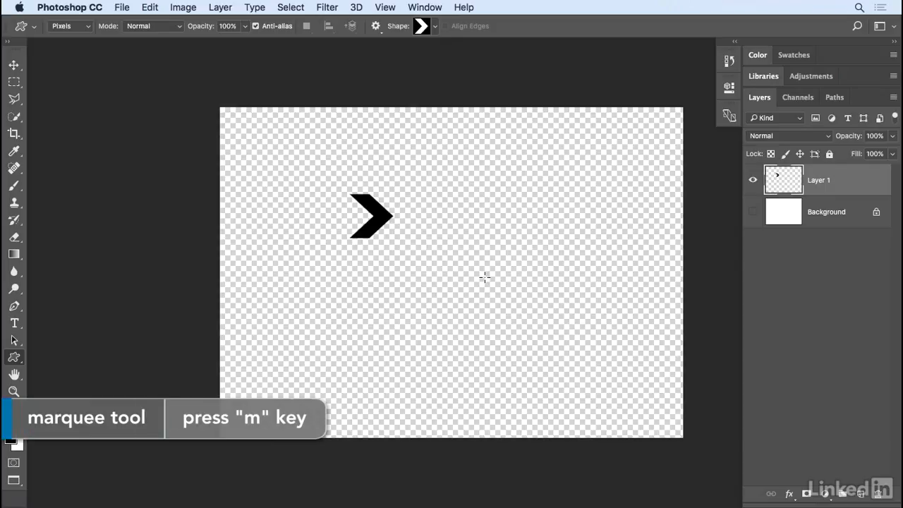
key("m")
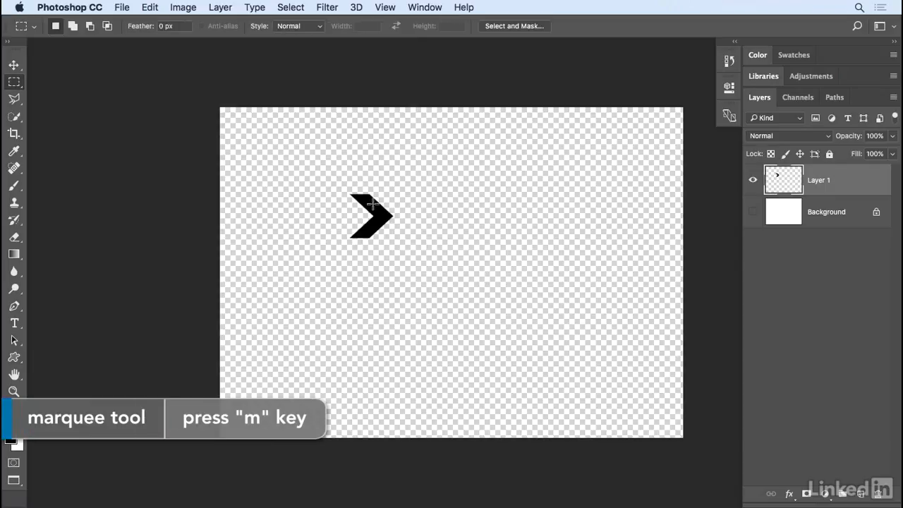
Step: Marquee-select the chevron and define it as a pattern named 'chevron'
left_click_drag(346, 191, 397, 241)
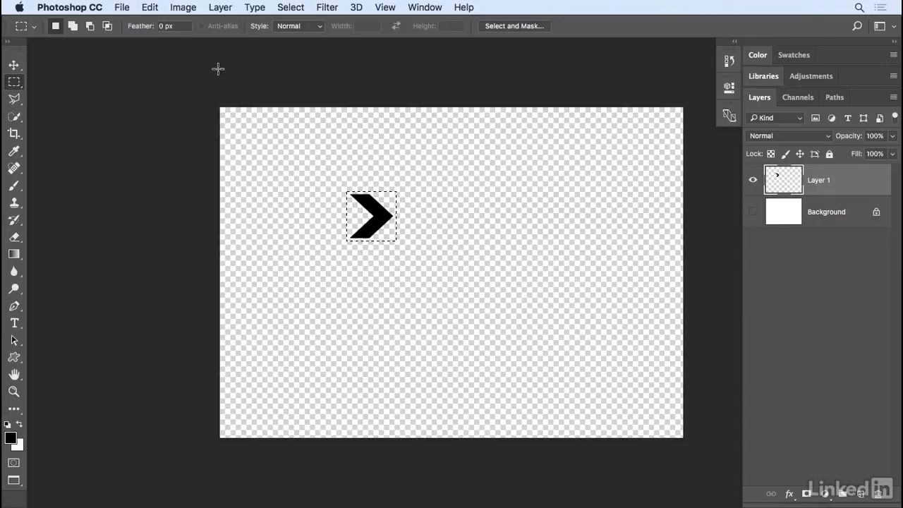
left_click(150, 7)
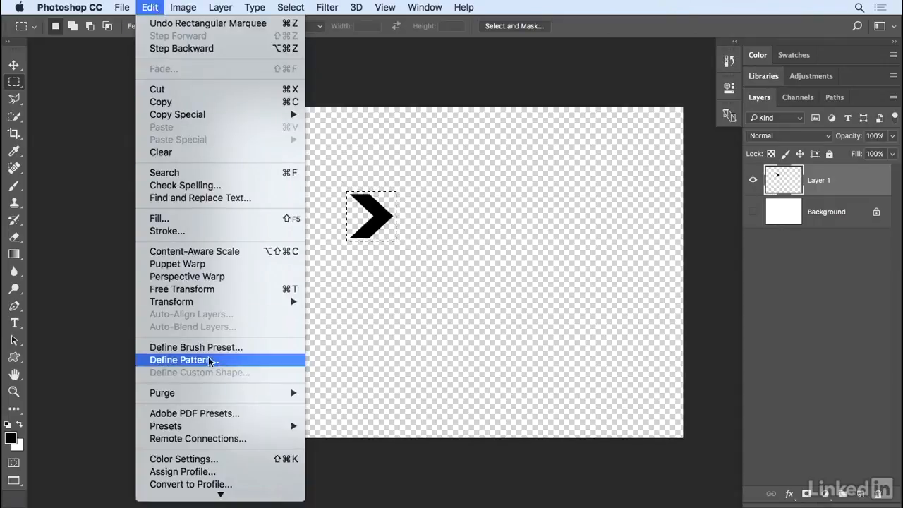
left_click(267, 362)
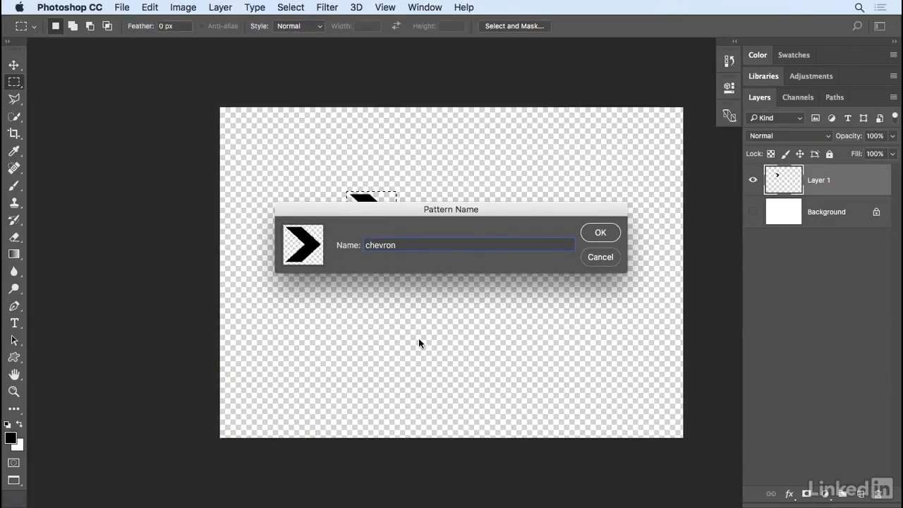
left_click(598, 233)
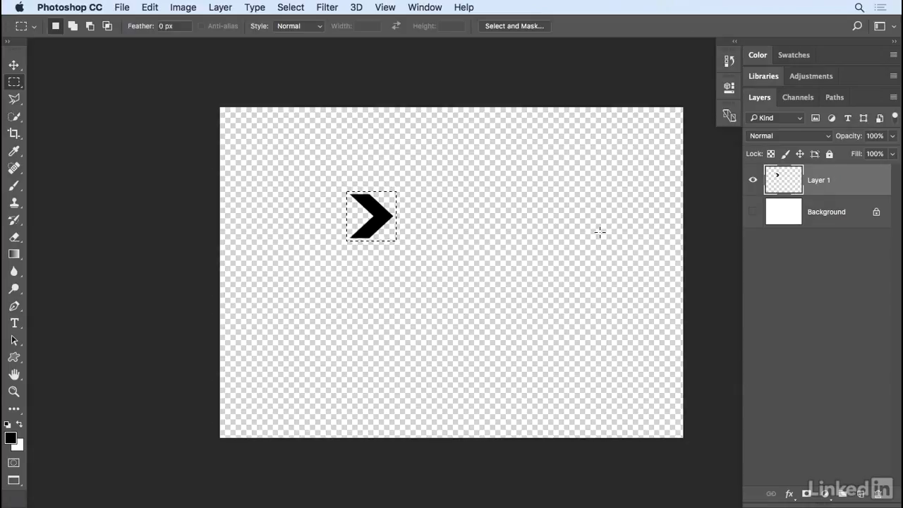
Step: Delete the chevron from Layer 1 and deselect
key("Delete")
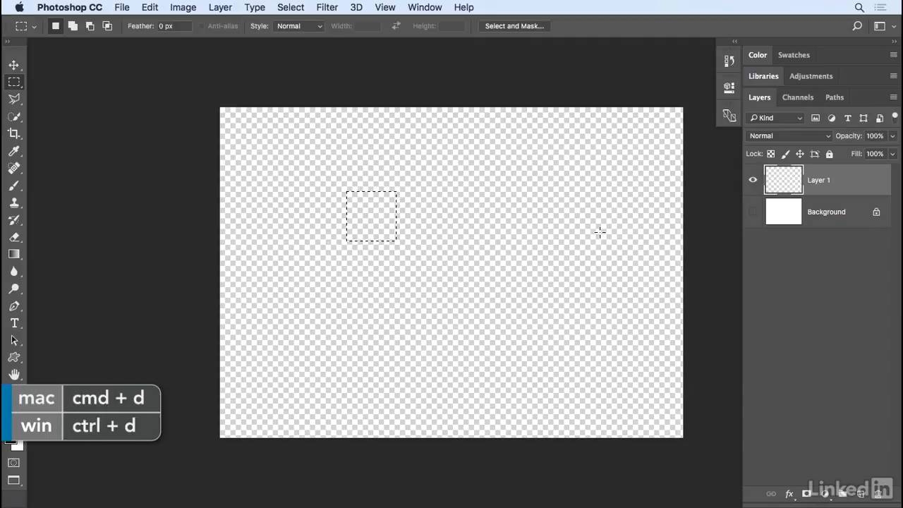
key("super+d")
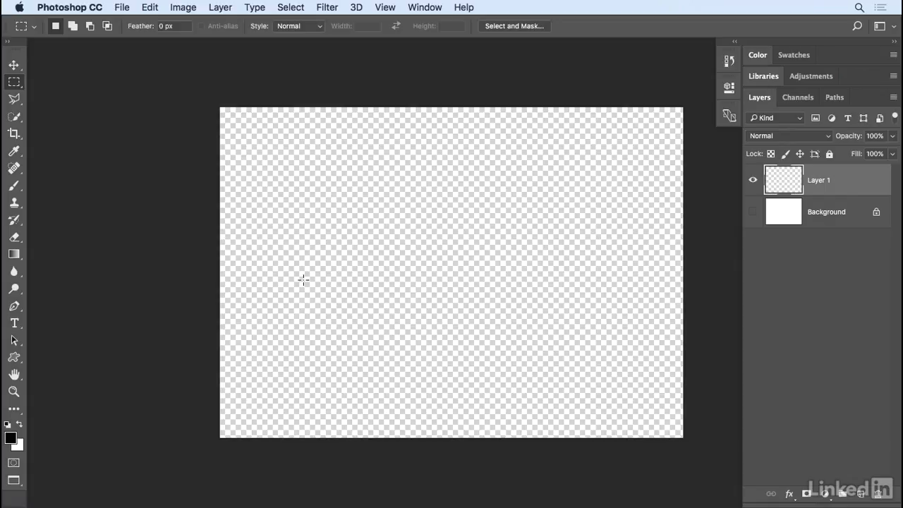
Step: Draw a straight horizontal pen path across the canvas, show the Background again, and reset default colors
left_click(17, 308)
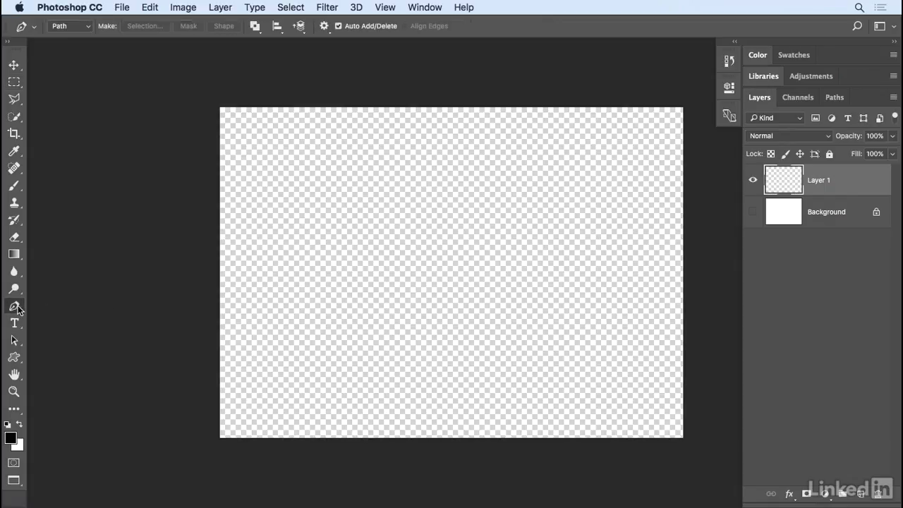
left_click(275, 253)
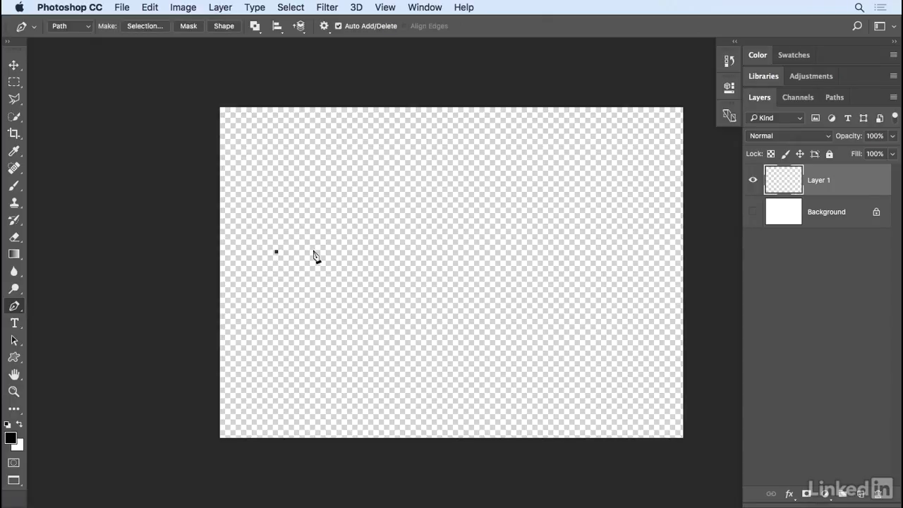
left_click(613, 252)
left_click(753, 211)
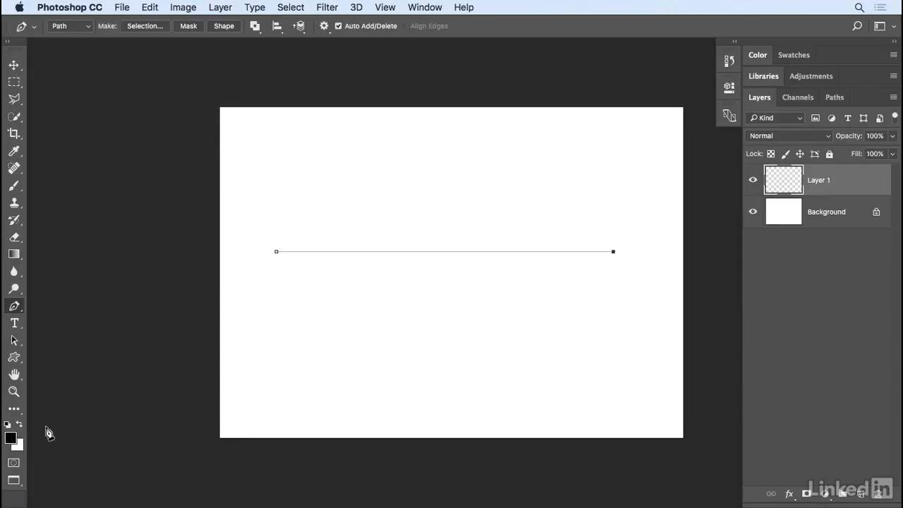
key("d")
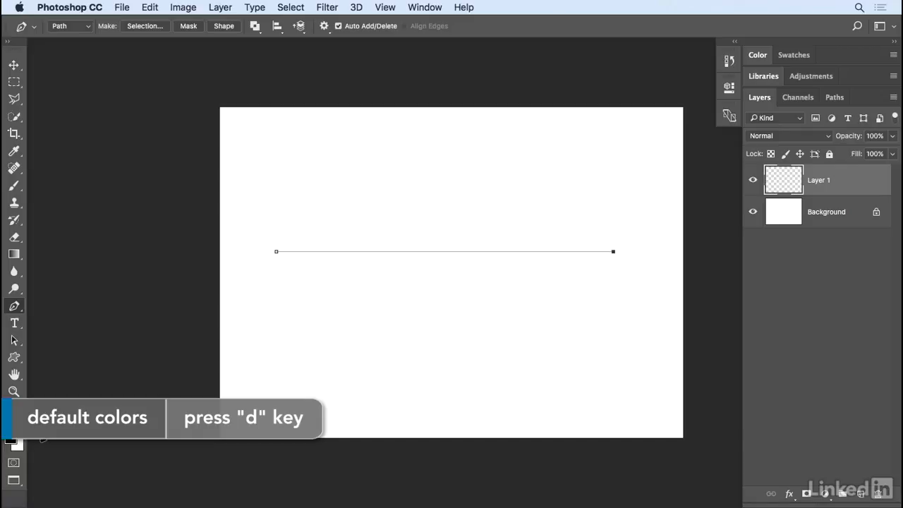
Step: Fill with the chevron pattern using the Place Along Path script
left_click(149, 7)
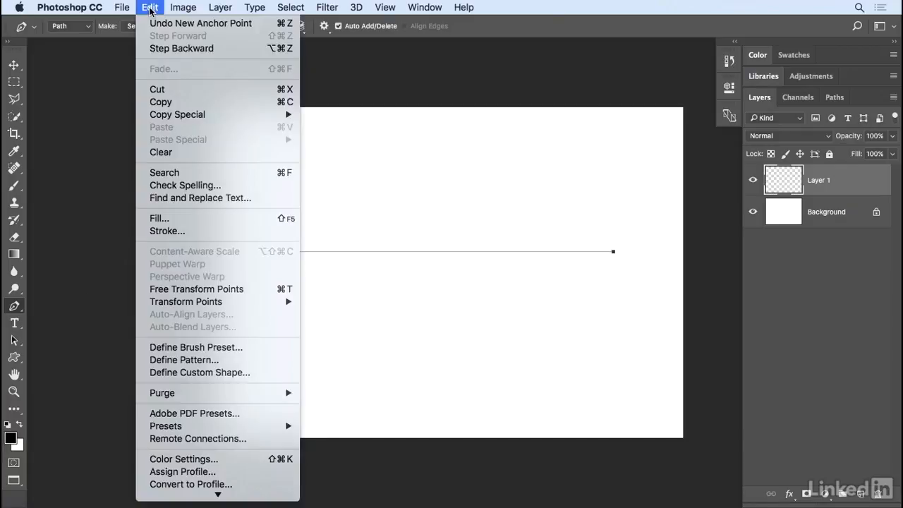
left_click(189, 224)
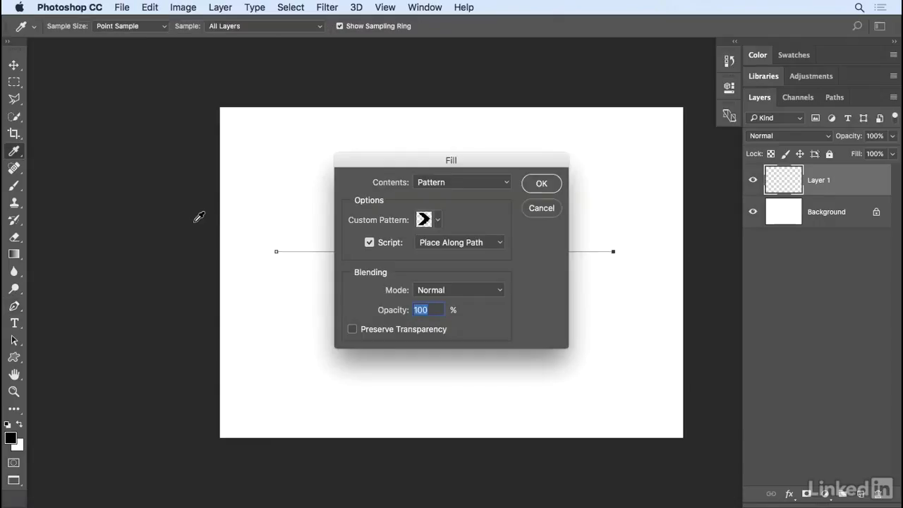
left_click(443, 183)
left_click(464, 180)
left_click(438, 219)
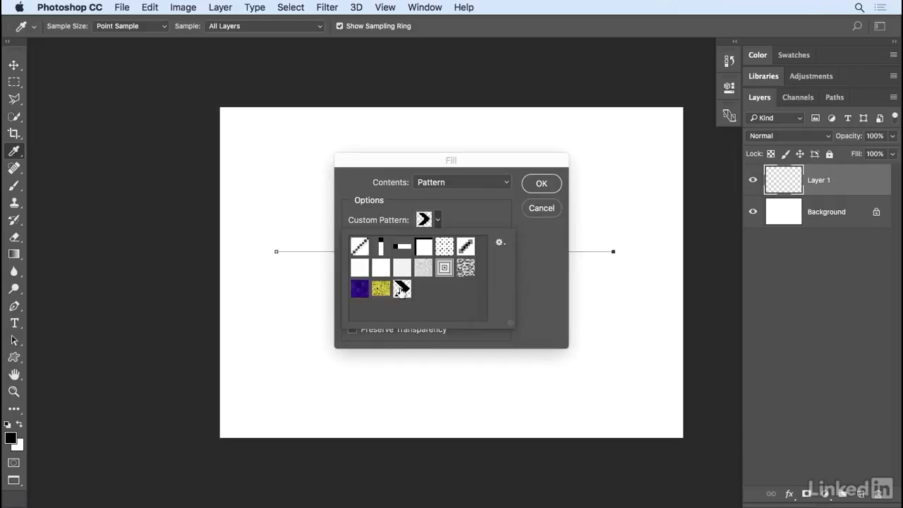
left_click(471, 220)
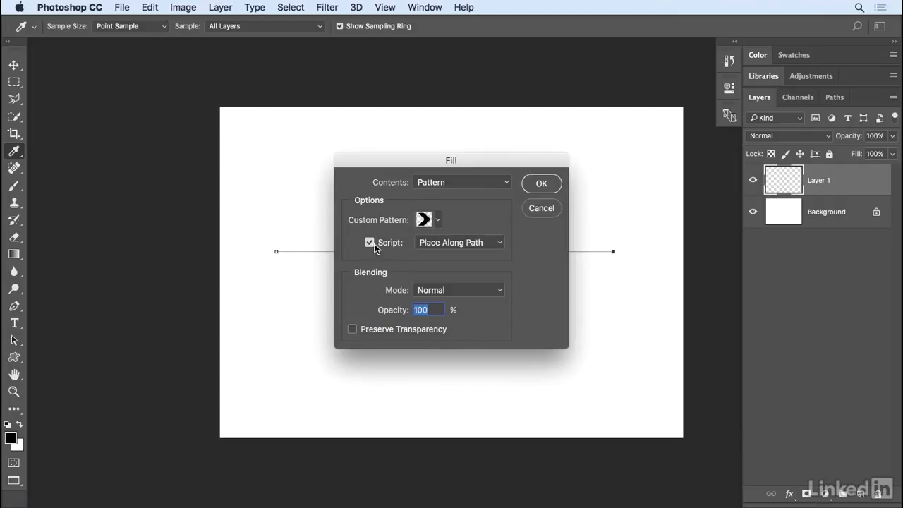
left_click(486, 243)
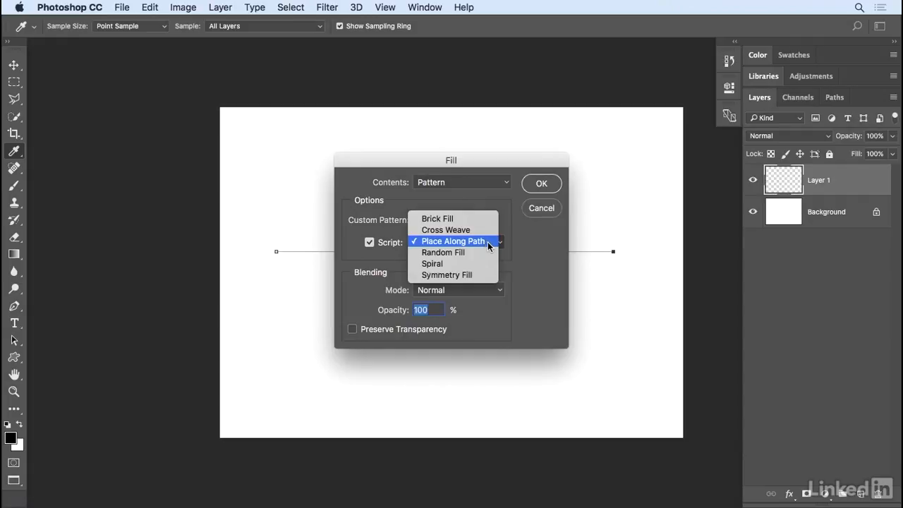
left_click(488, 242)
left_click(540, 187)
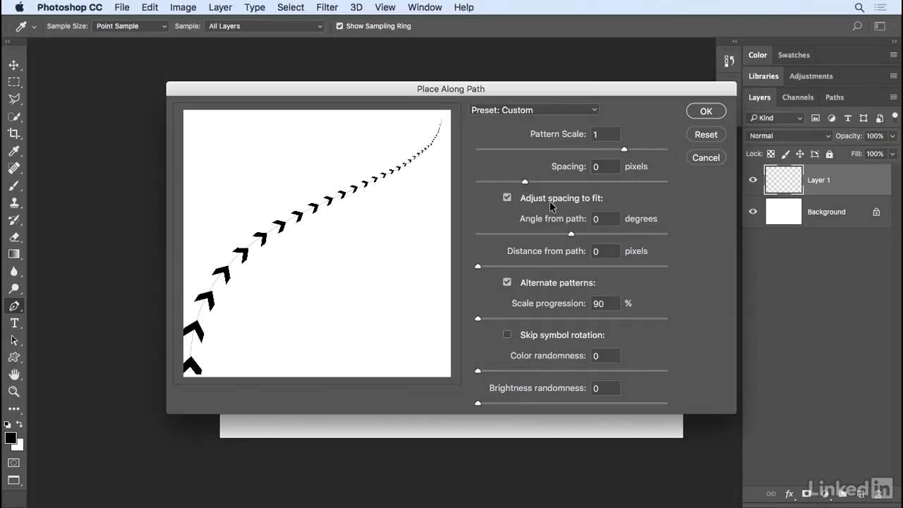
Step: Place chevrons along the path with spacing adjusted to fit, 0° angle, 0 distance, and 90% scale progression
left_click(507, 199)
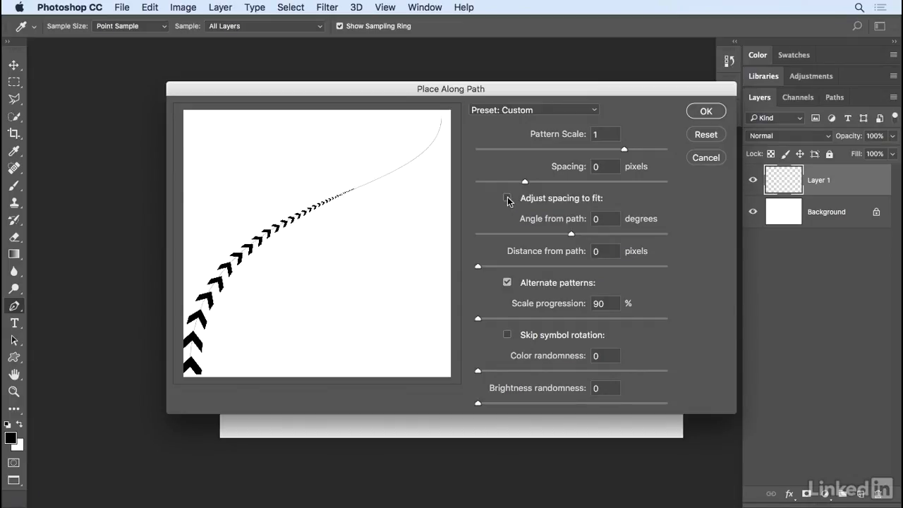
left_click(507, 198)
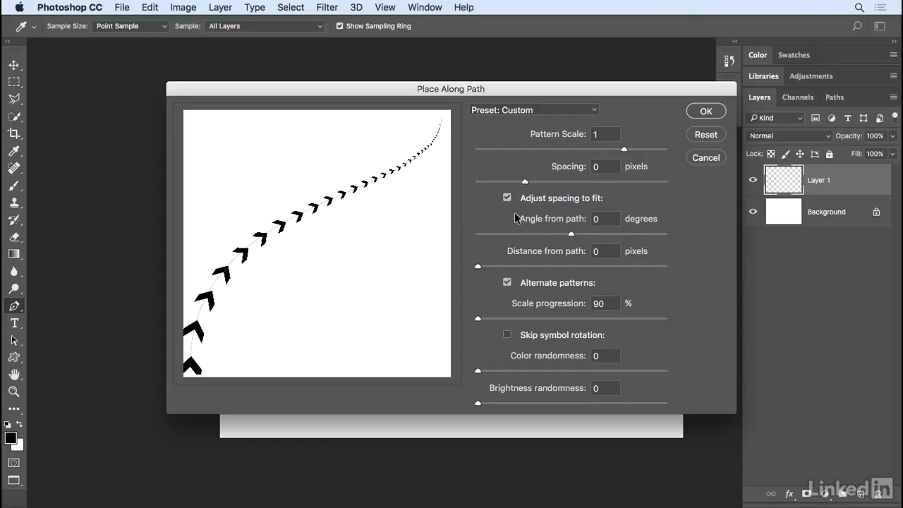
double_click(594, 219)
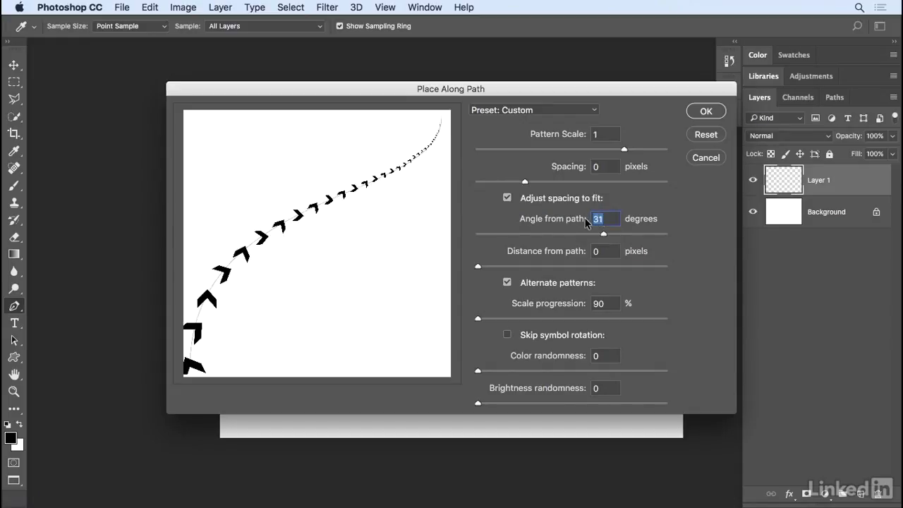
type("0")
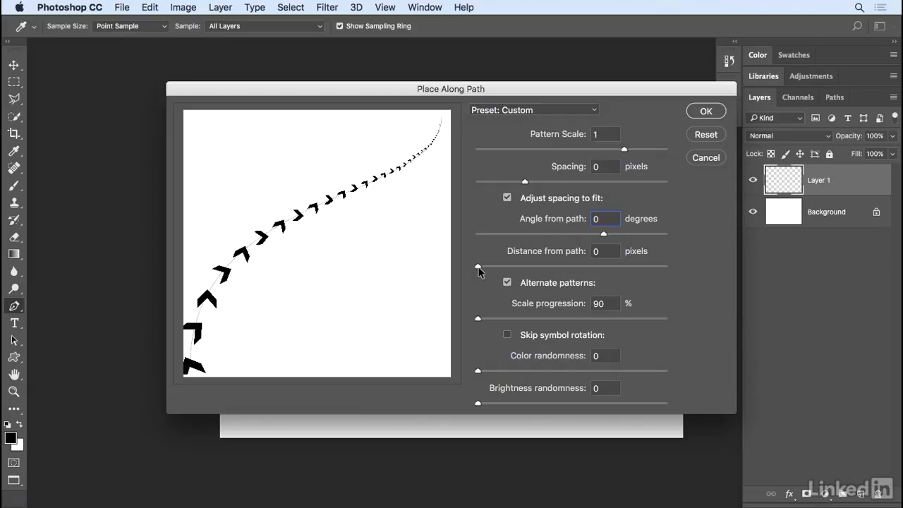
left_click_drag(482, 266, 504, 265)
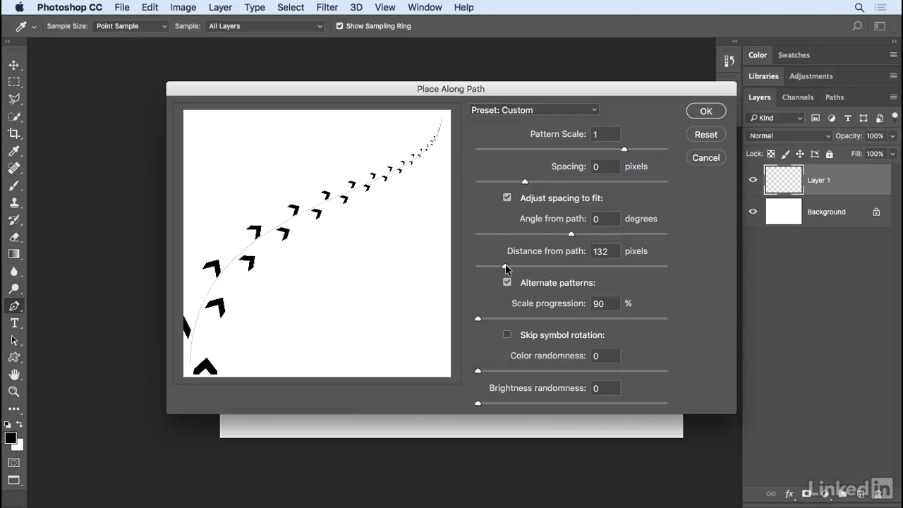
left_click(580, 252)
type("0")
key("Tab")
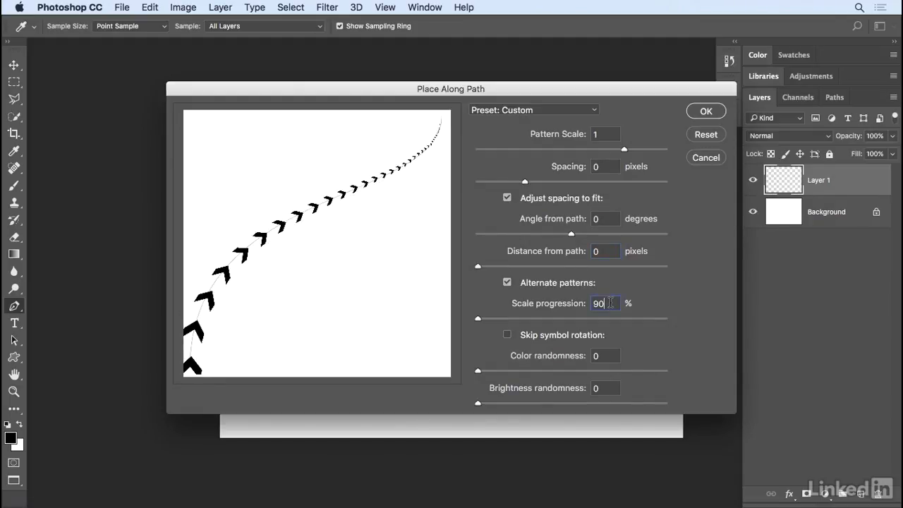
left_click(614, 309)
left_click(706, 112)
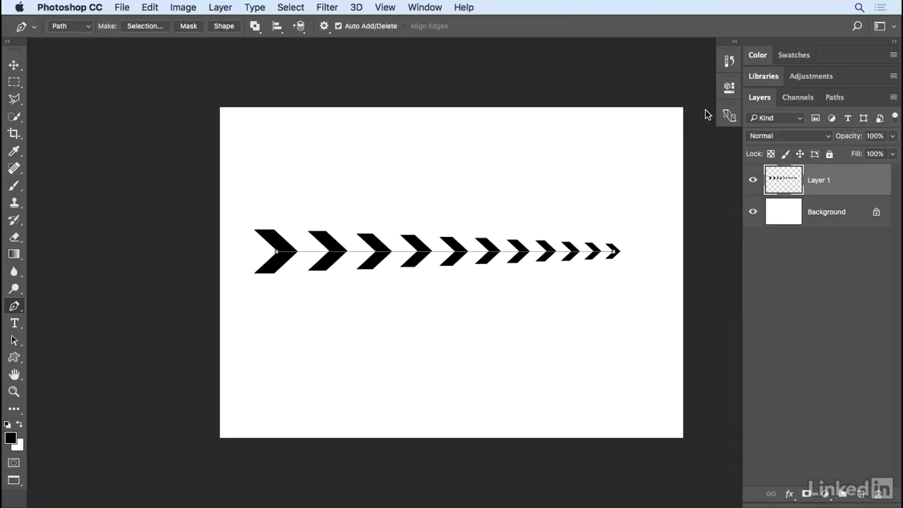
Step: Delete the Work Path from the Paths panel, leaving only the chevron row on Layer 1
left_click(832, 97)
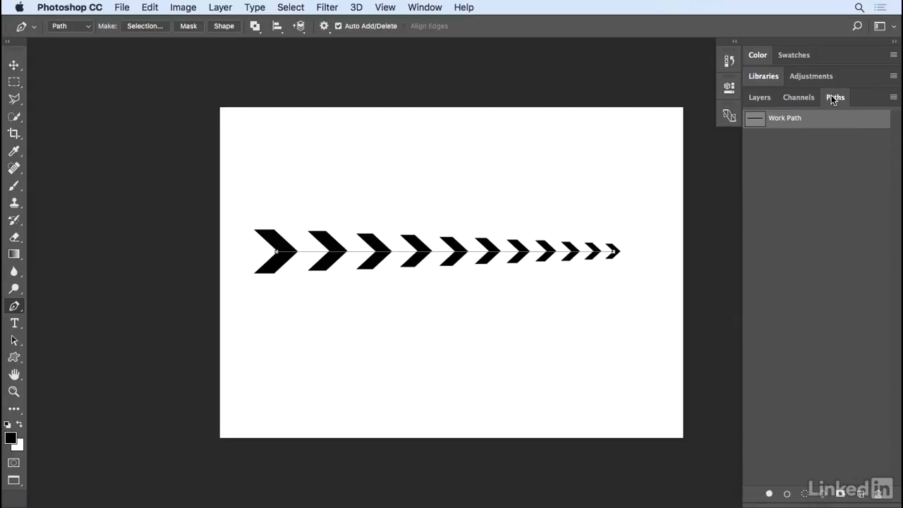
left_click(426, 7)
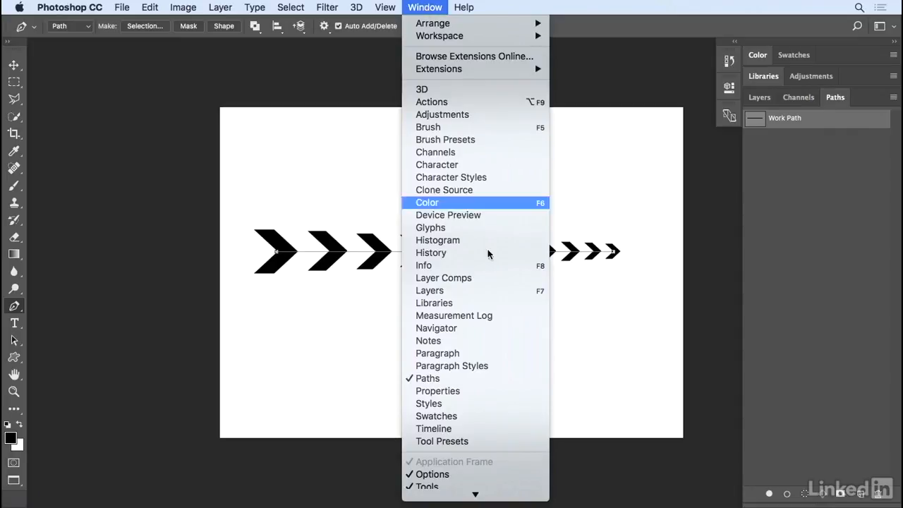
left_click(661, 380)
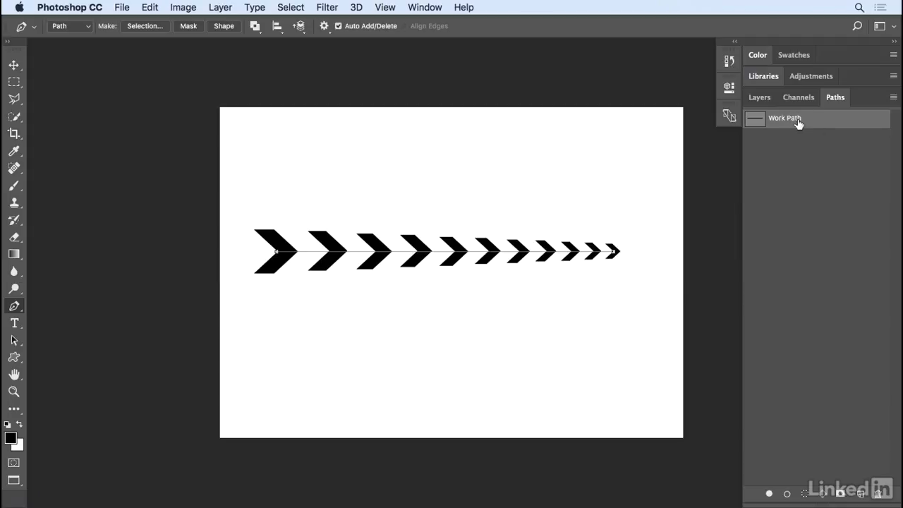
key("Delete")
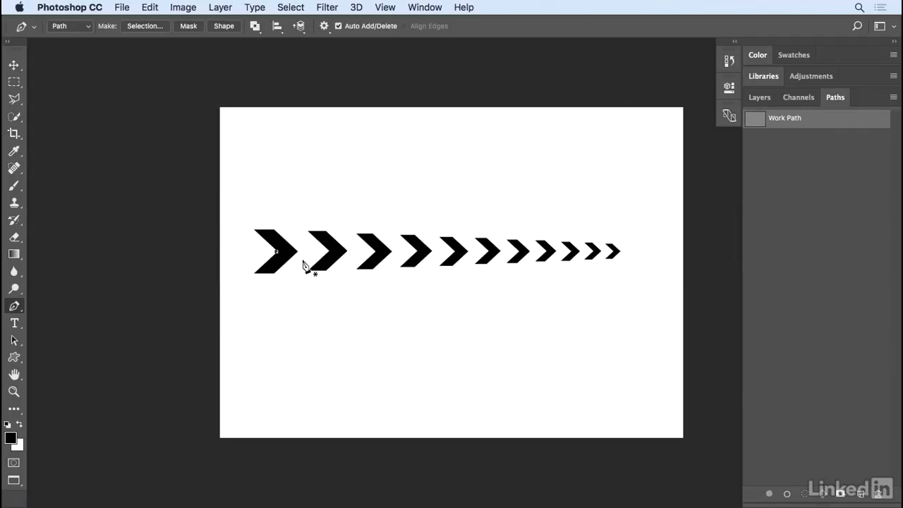
key("BackSpace")
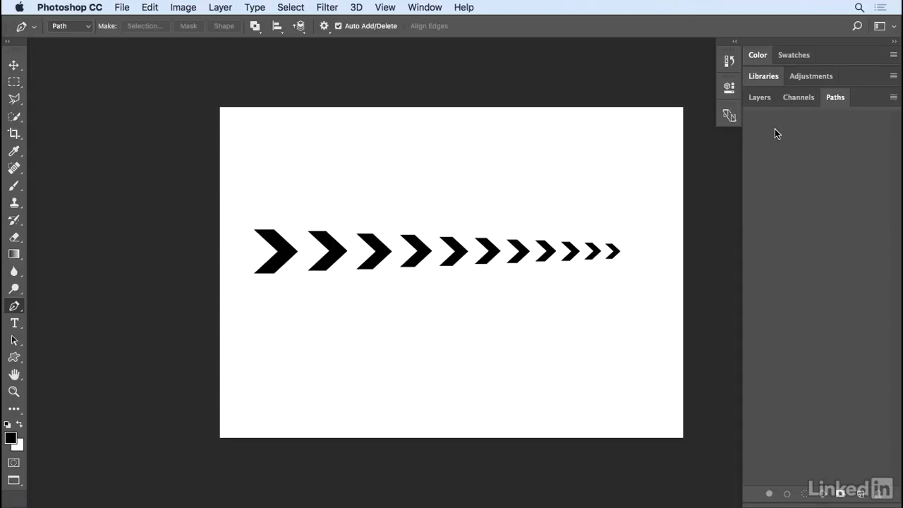
left_click(766, 100)
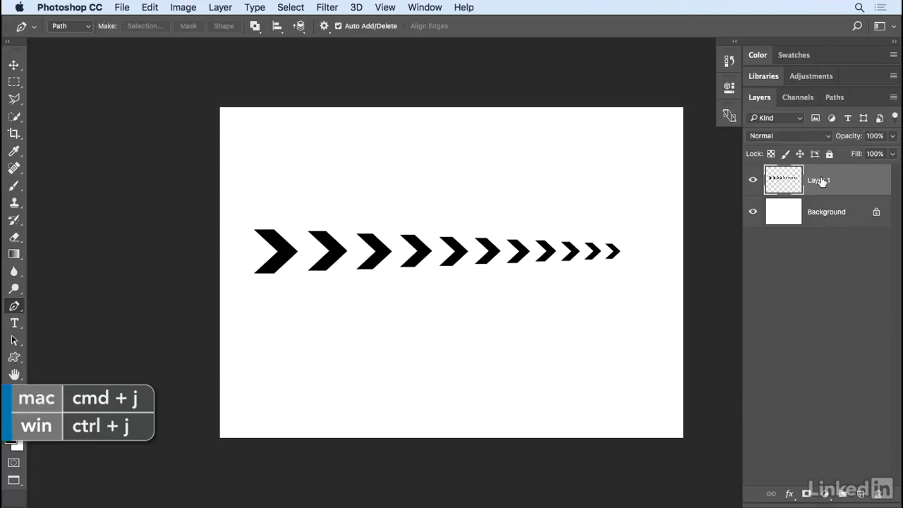
Step: Duplicate Layer 1, drag the copy below the original row with Auto-Select off, then copy it again
key("super+j")
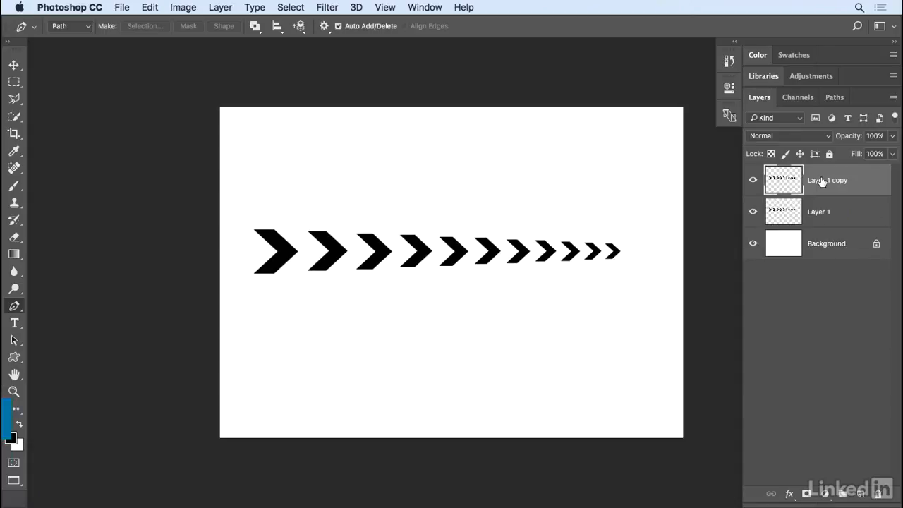
key("v")
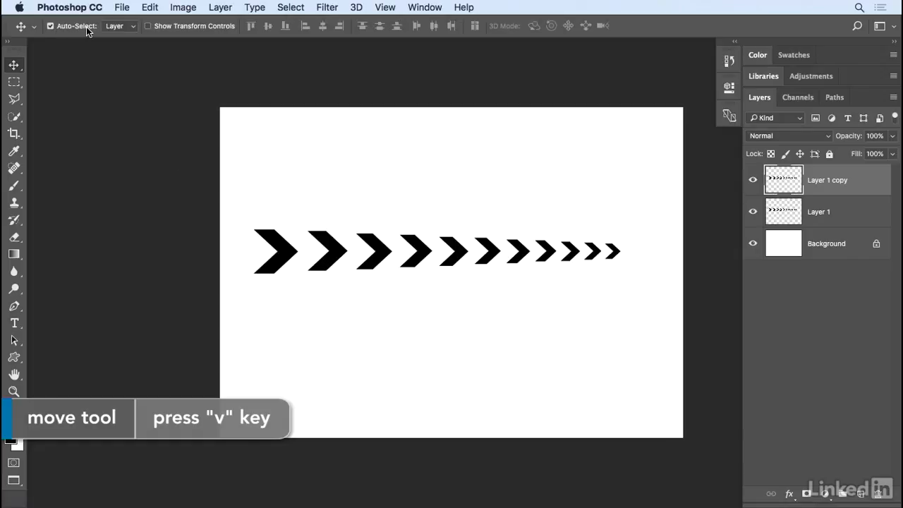
left_click(50, 26)
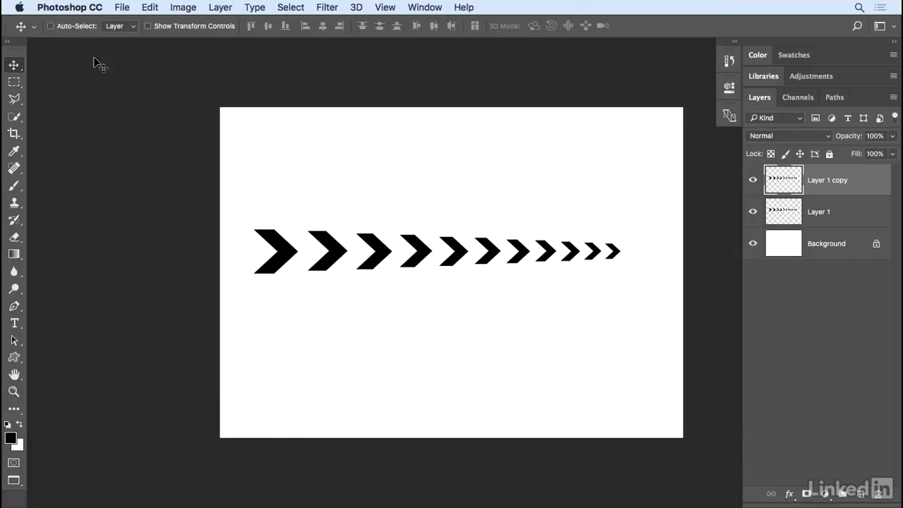
left_click_drag(416, 258, 409, 325)
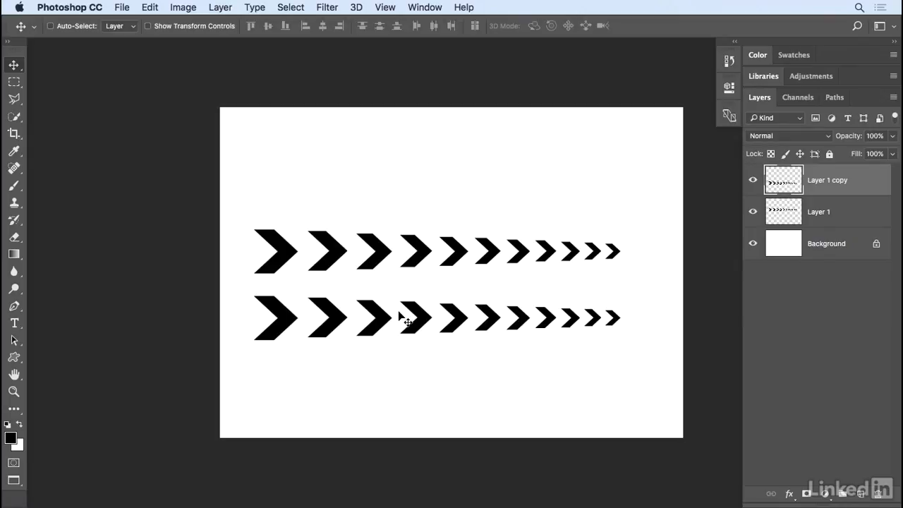
left_click(400, 313, "alt")
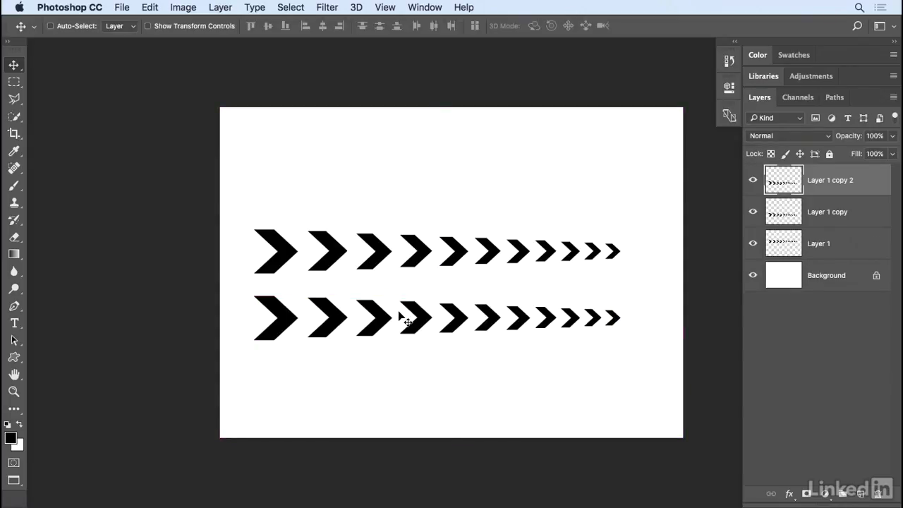
key("super+t")
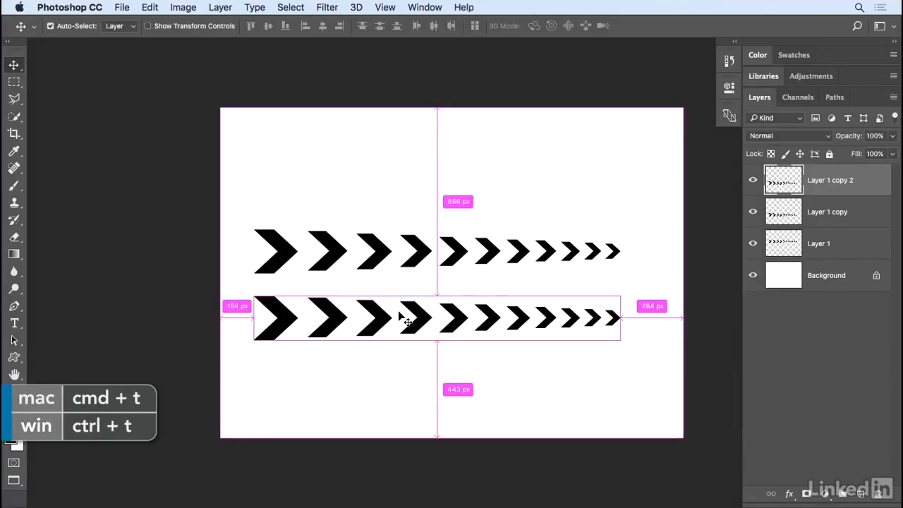
Step: Flip Layer 1 copy 2 horizontally, fit it between the two rows, and group all three layers
right_click(399, 316)
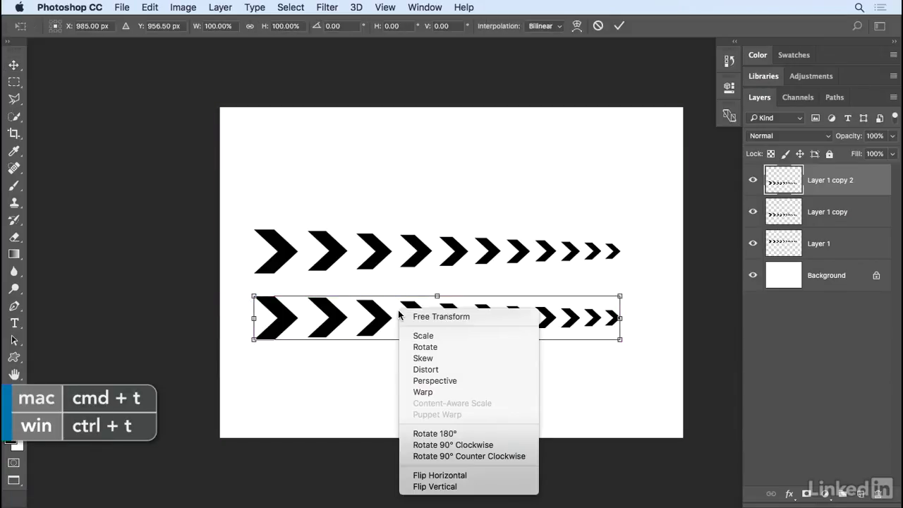
left_click(467, 475)
left_click_drag(499, 328, 499, 295)
key("Return")
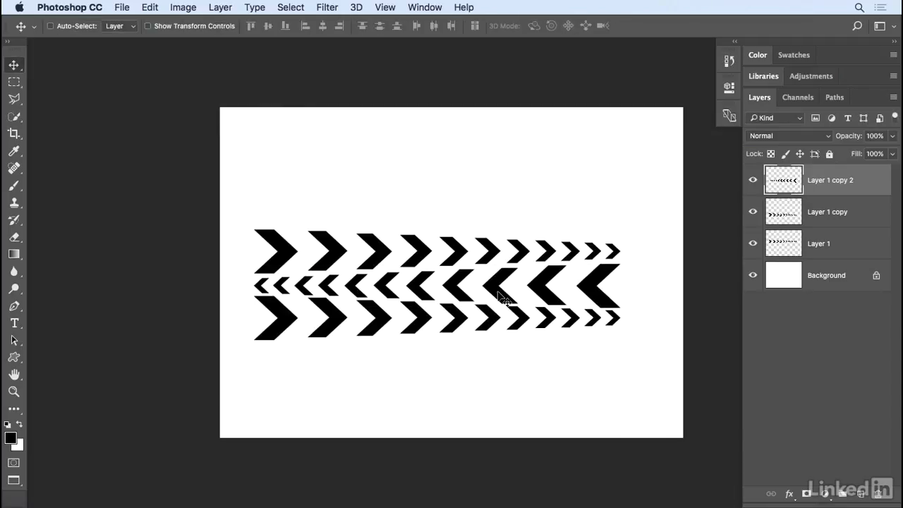
key("Up")
key("Up")
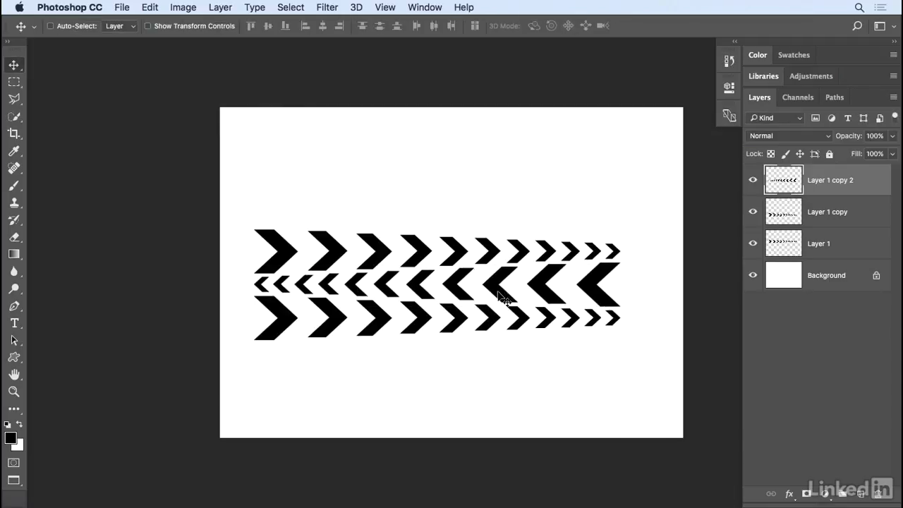
key("Down")
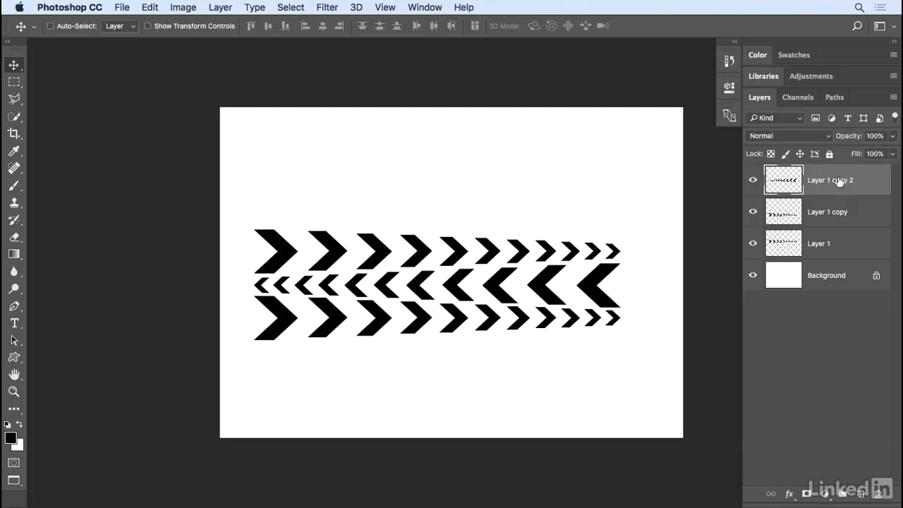
left_click(841, 243, "shift")
left_click_drag(841, 244, 844, 492)
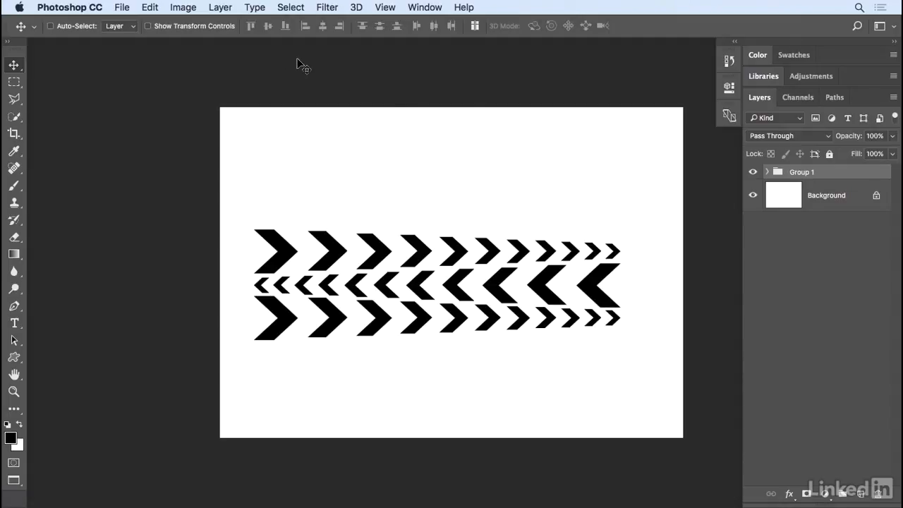
Step: Add a new Gradient fill layer clipped to Group 1
left_click(221, 8)
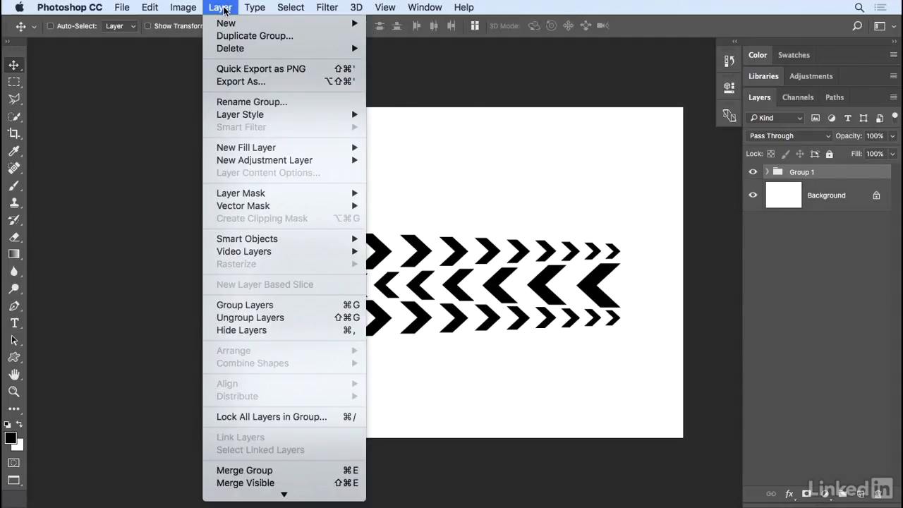
mouse_move(248, 148)
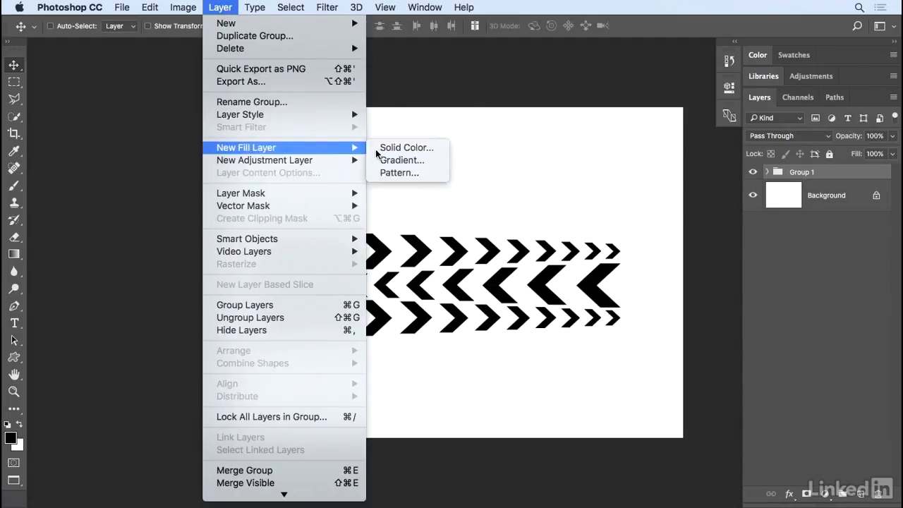
left_click(426, 164)
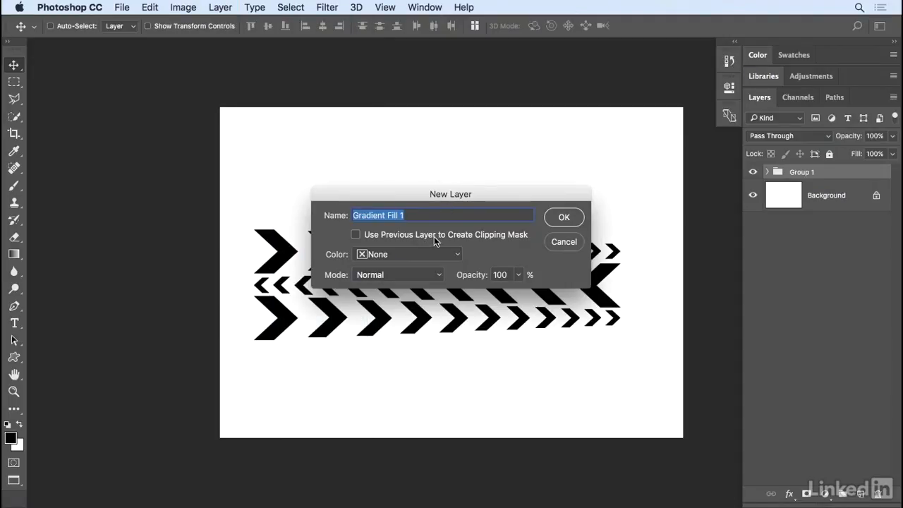
left_click(356, 236)
left_click(559, 218)
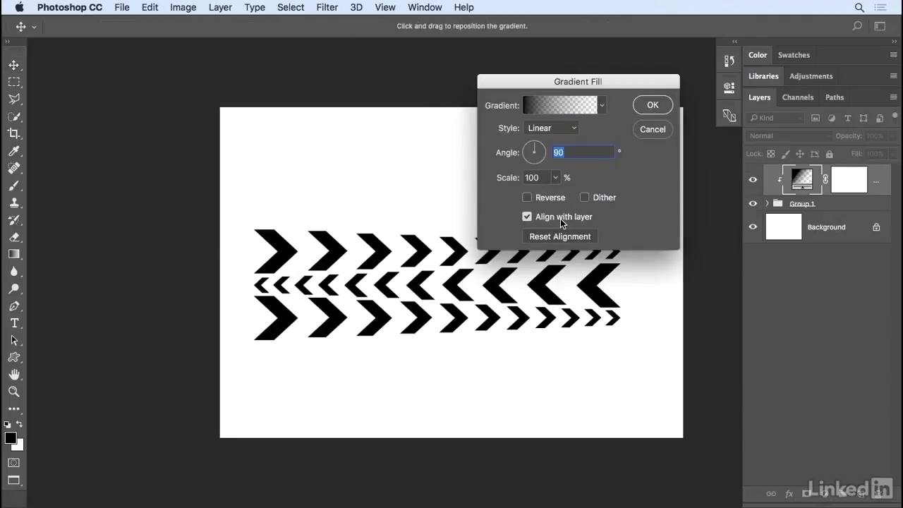
Step: Use the blue-red-yellow gradient preset at a 180° angle, running yellow to purple
left_click(601, 106)
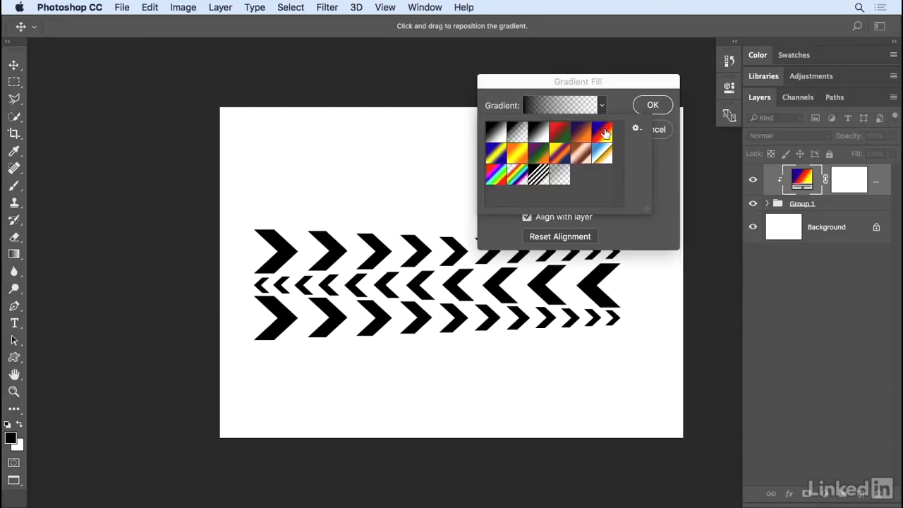
left_click(603, 134)
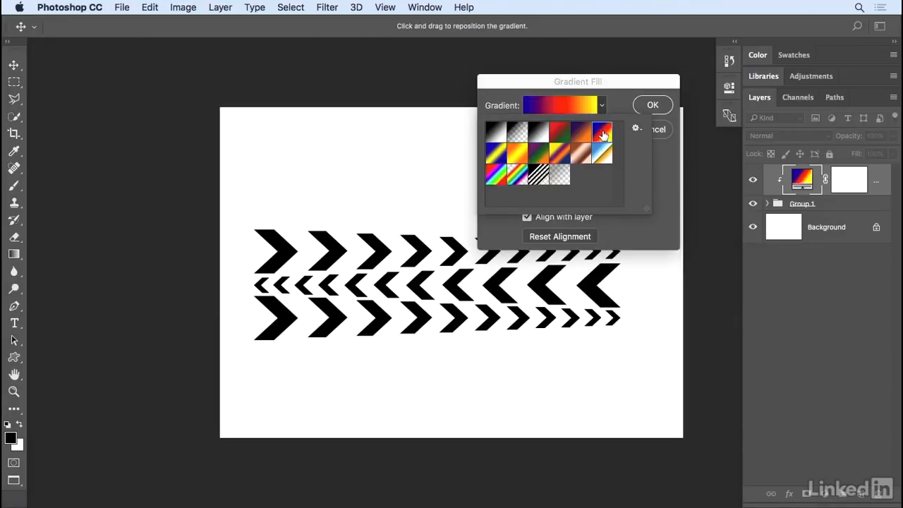
left_click(618, 106)
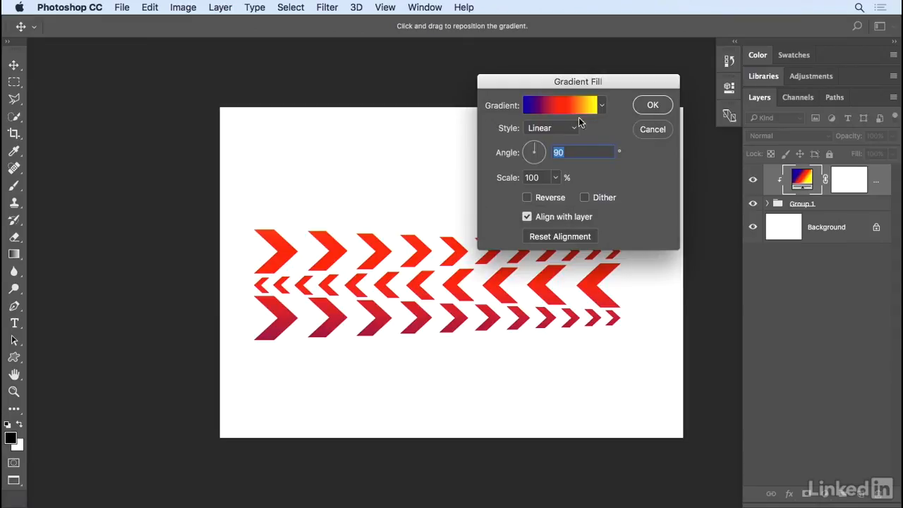
left_click(532, 149)
left_click_drag(533, 148, 525, 157)
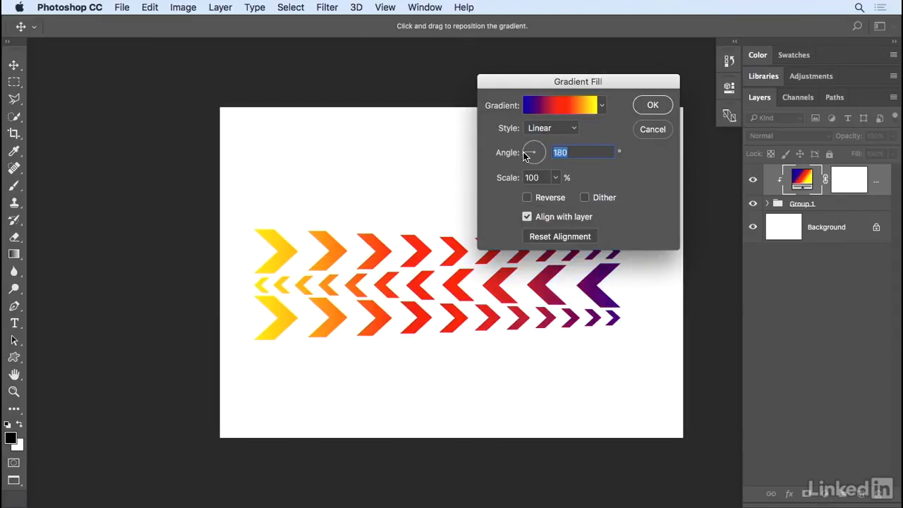
left_click(650, 107)
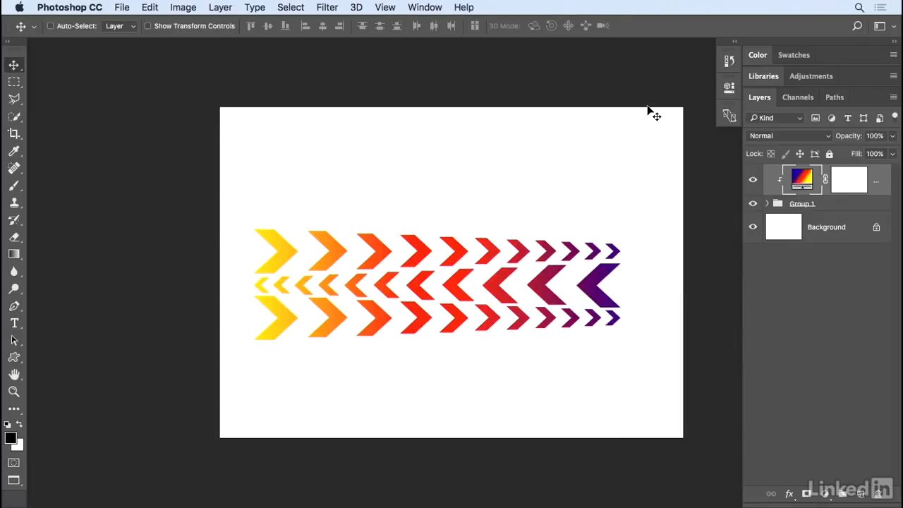
Step: Fill the Background layer with black using Edit > Fill
left_click(788, 230)
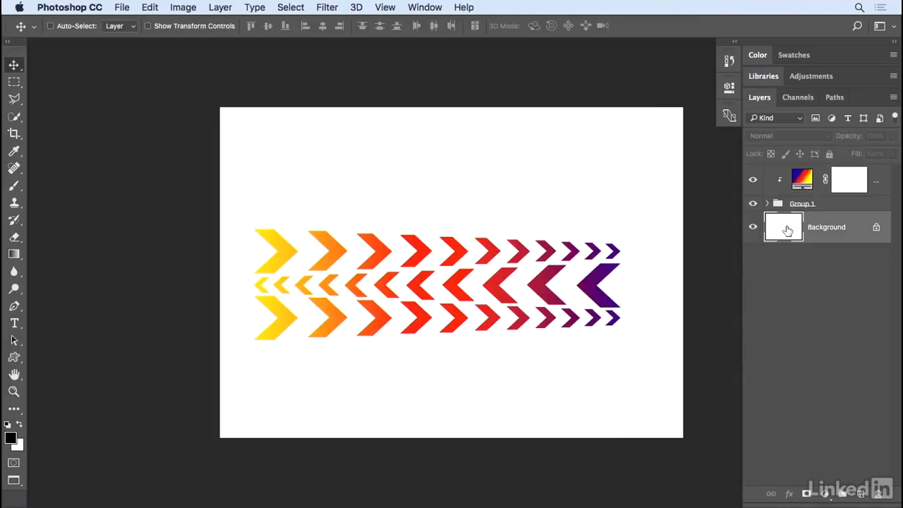
left_click(151, 8)
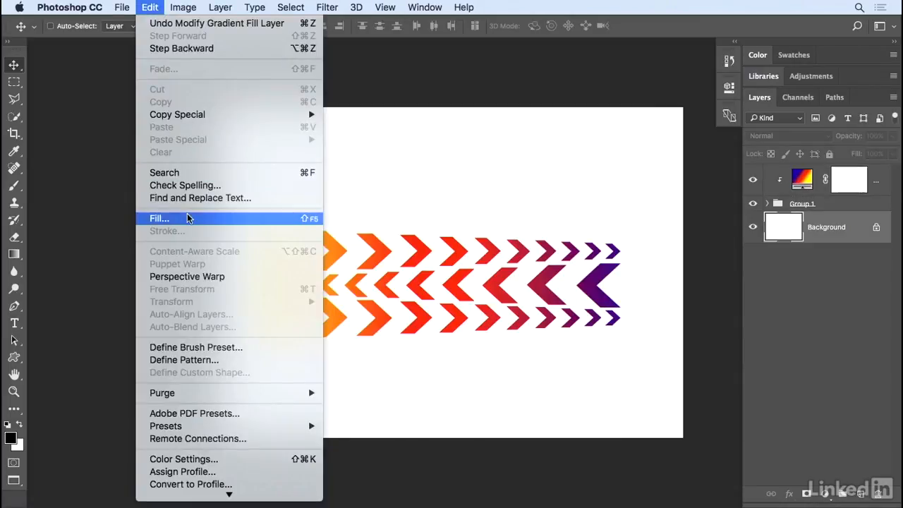
left_click(169, 219)
left_click(458, 183)
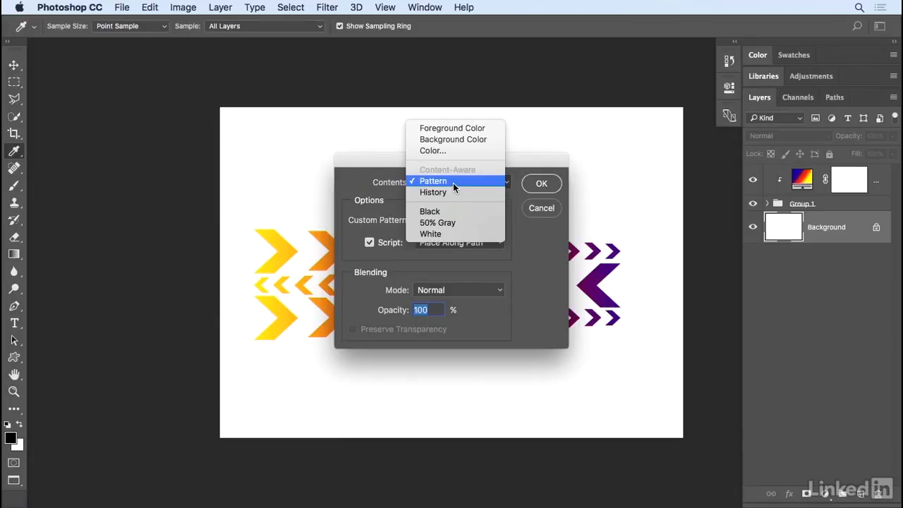
left_click(455, 210)
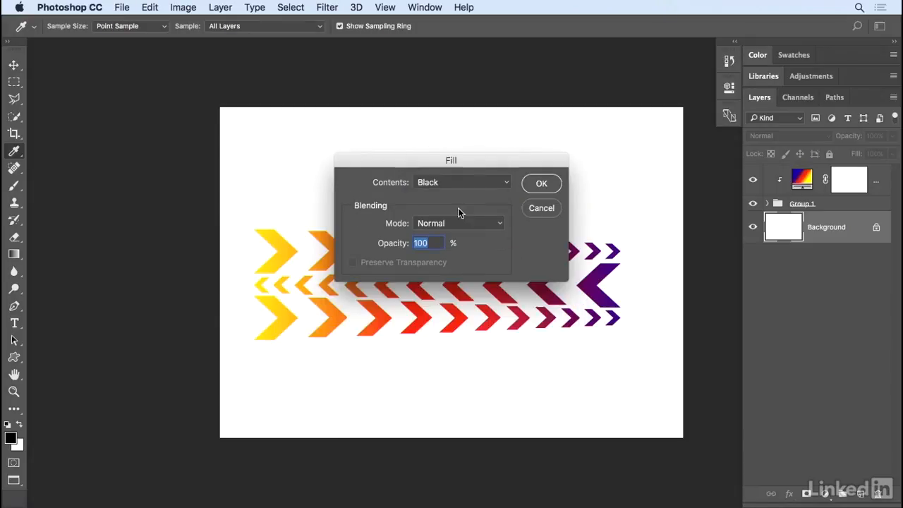
left_click(541, 184)
key("v")
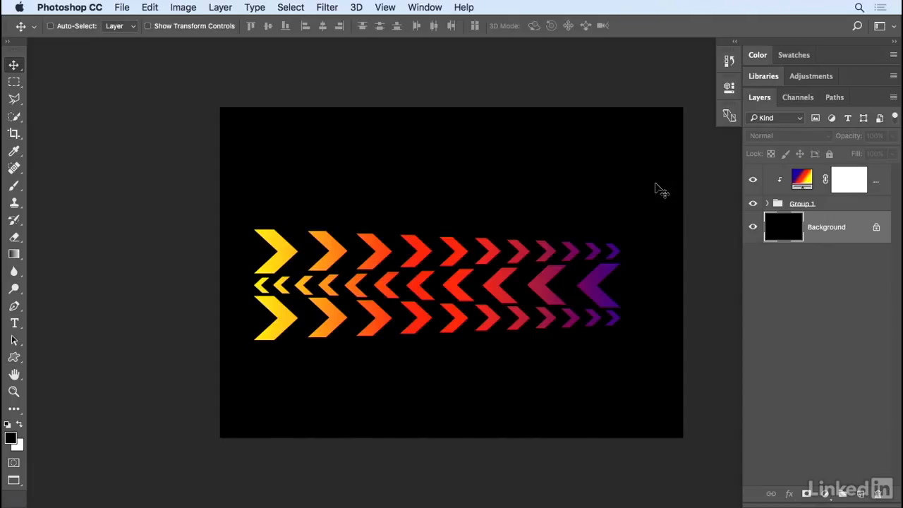
Step: Drag Group 1's chevron rows up and slightly right on the black canvas
left_click(825, 205)
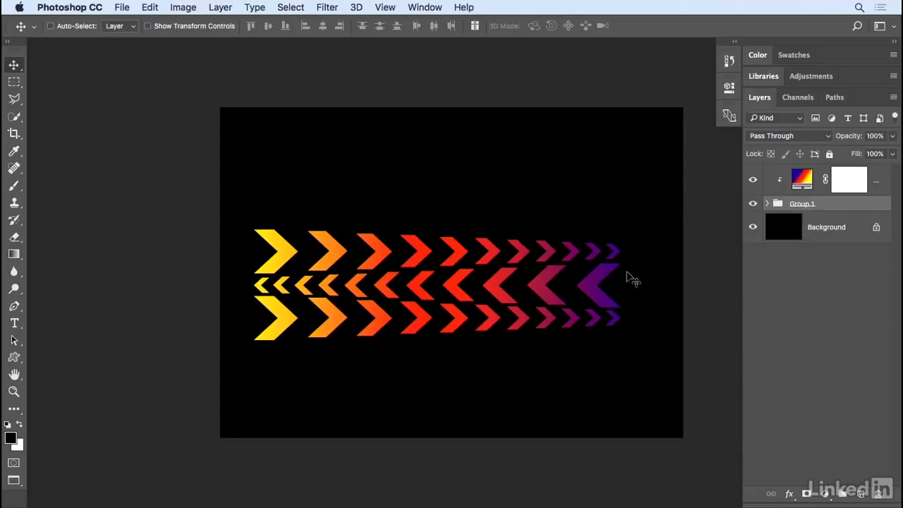
left_click_drag(460, 296, 471, 268)
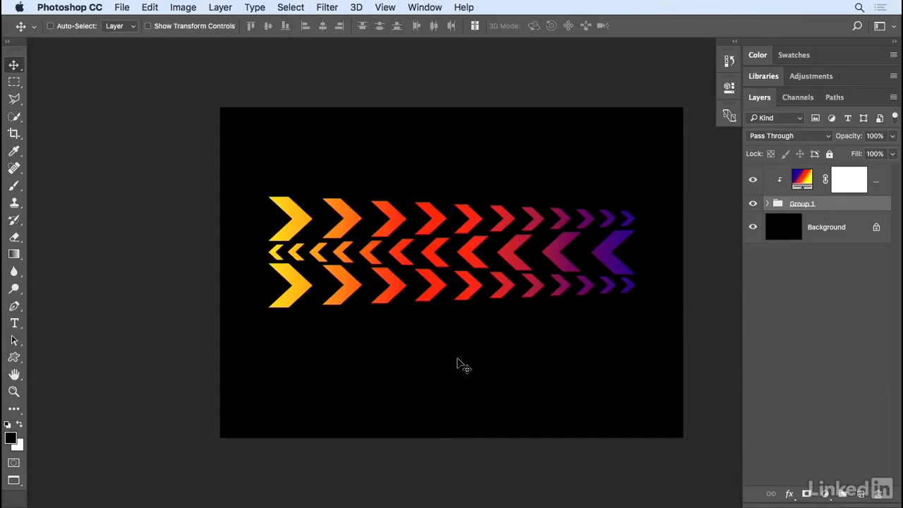